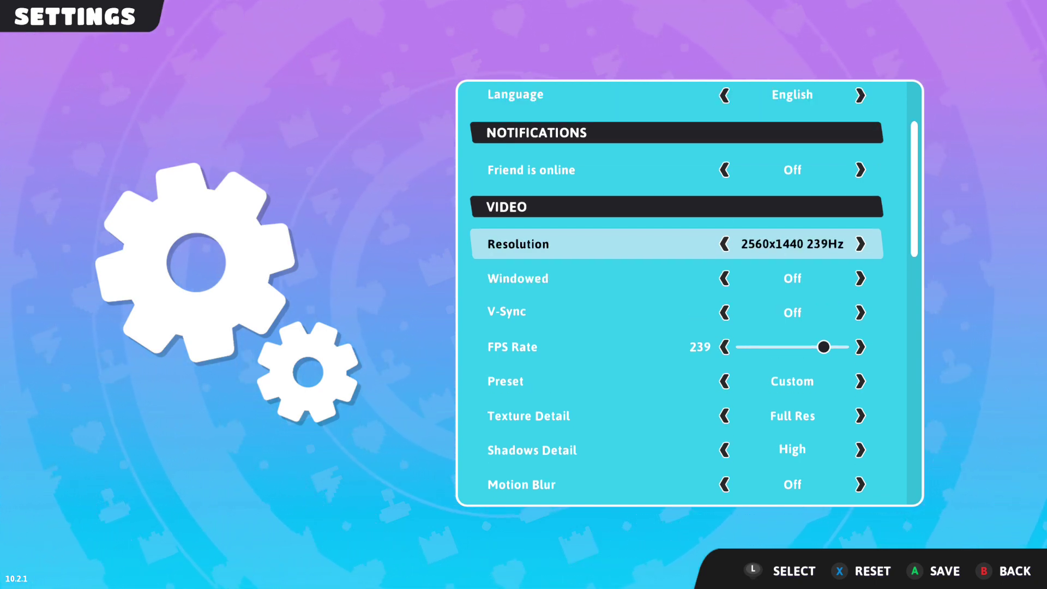
Step through the video and gameplay options to reach the camera sensitivity settings.
key(Down)
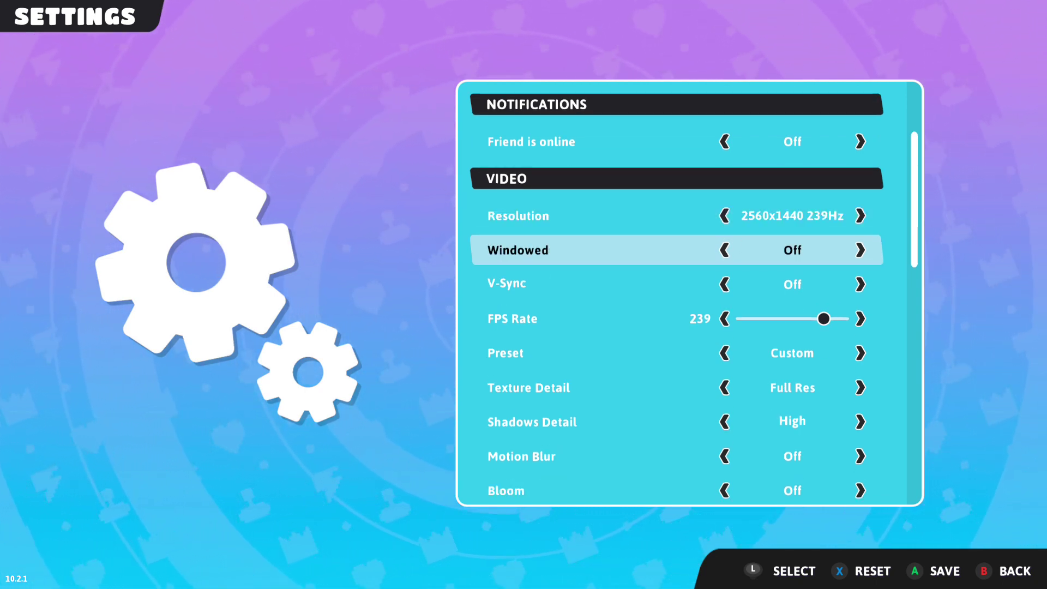
key(Down)
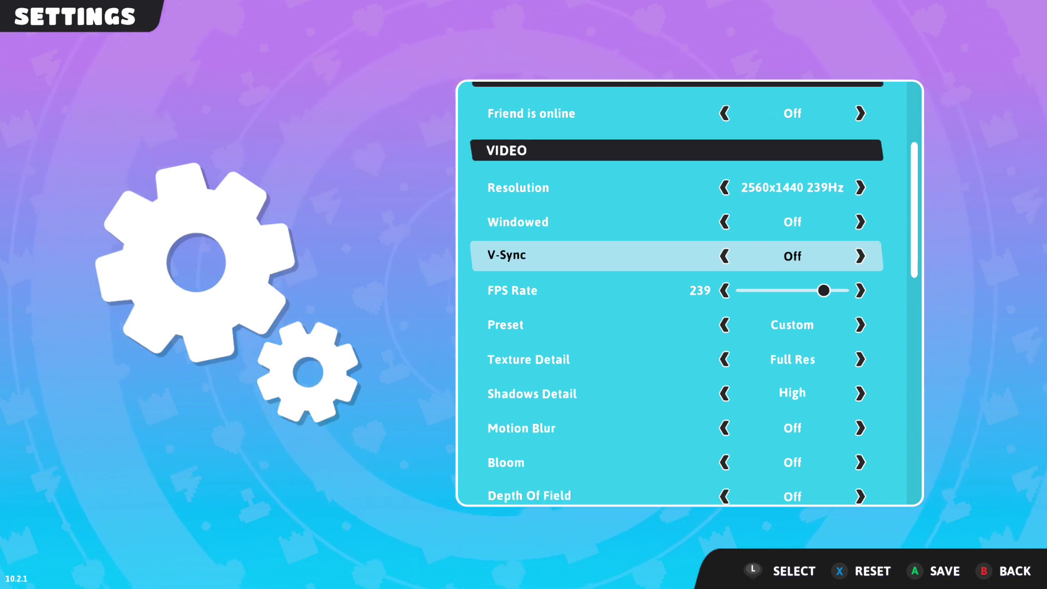
key(Down)
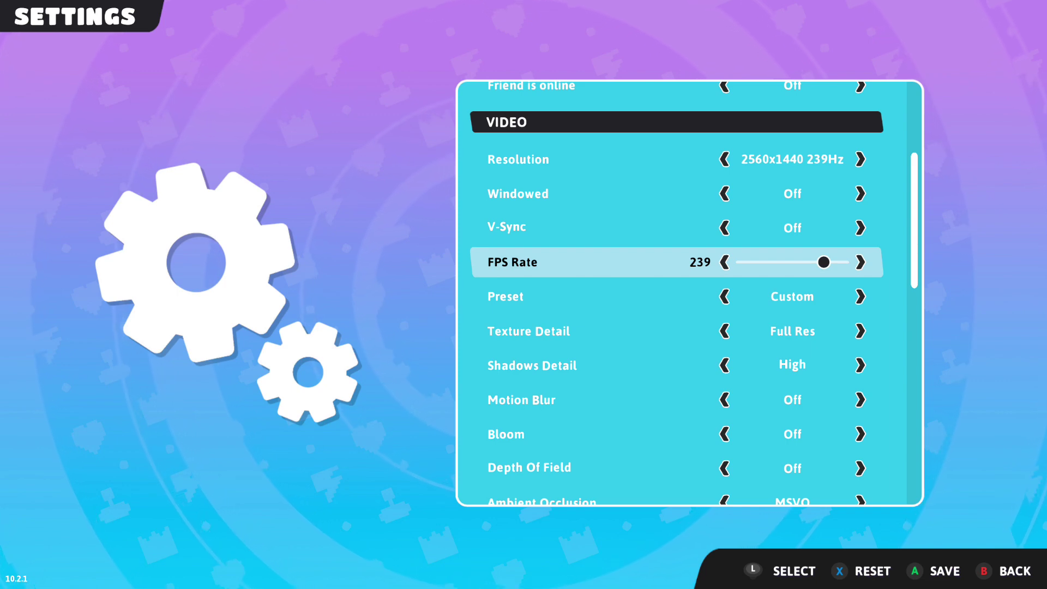
key(Down)
key(Down)
key(Down)
key(Down)
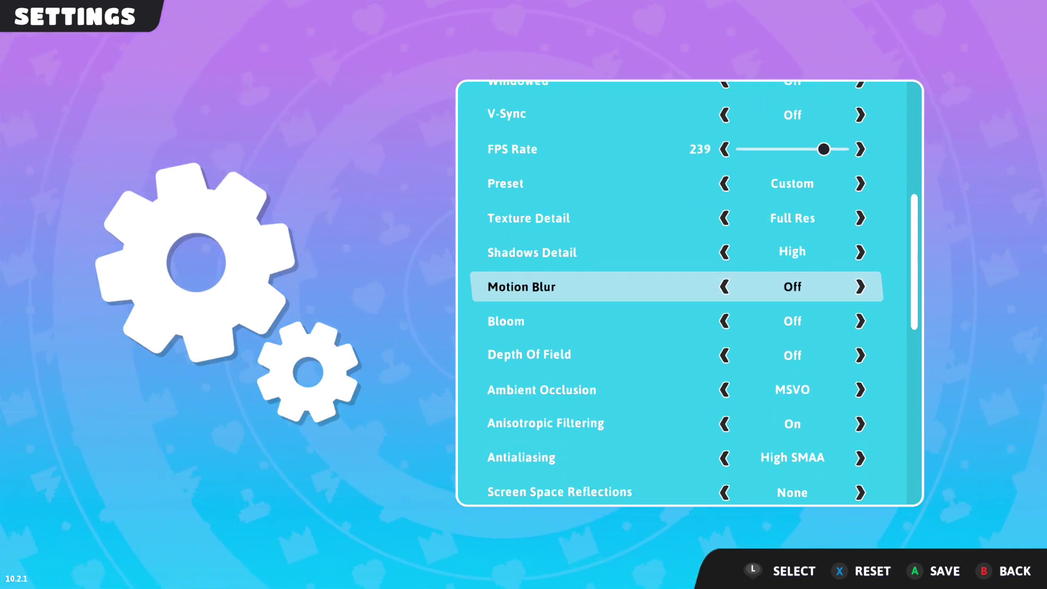
key(Down)
key(Down)
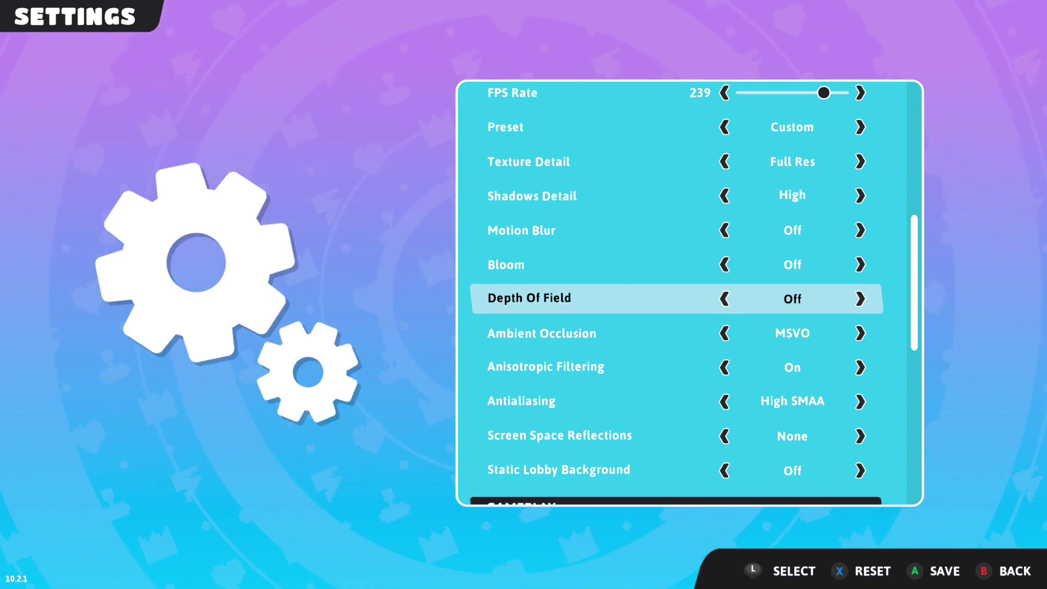
key(Down)
key(Down)
key(Down)
key(Down)
key(Down)
key(Down)
key(Down)
key(Down)
key(Down)
key(Down)
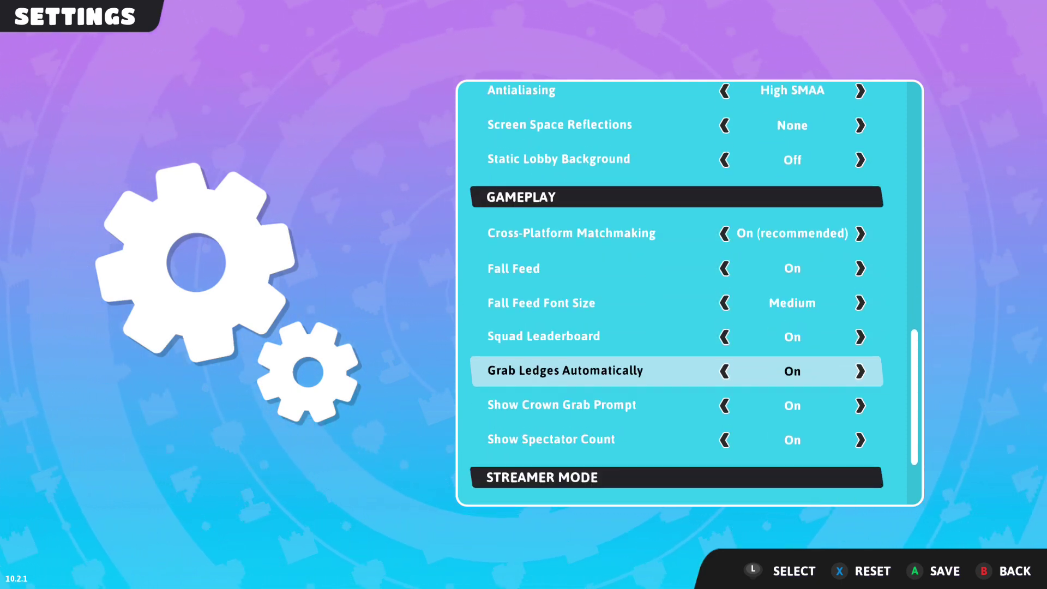
key(Up)
key(Down)
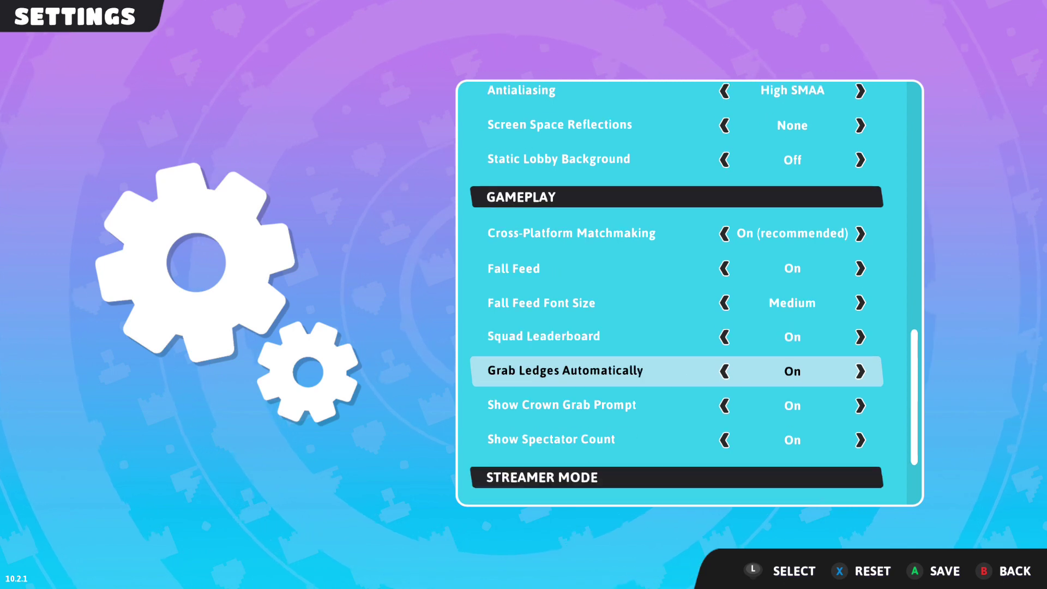
key(Up)
key(Up)
key(Up)
key(Up)
key(Up)
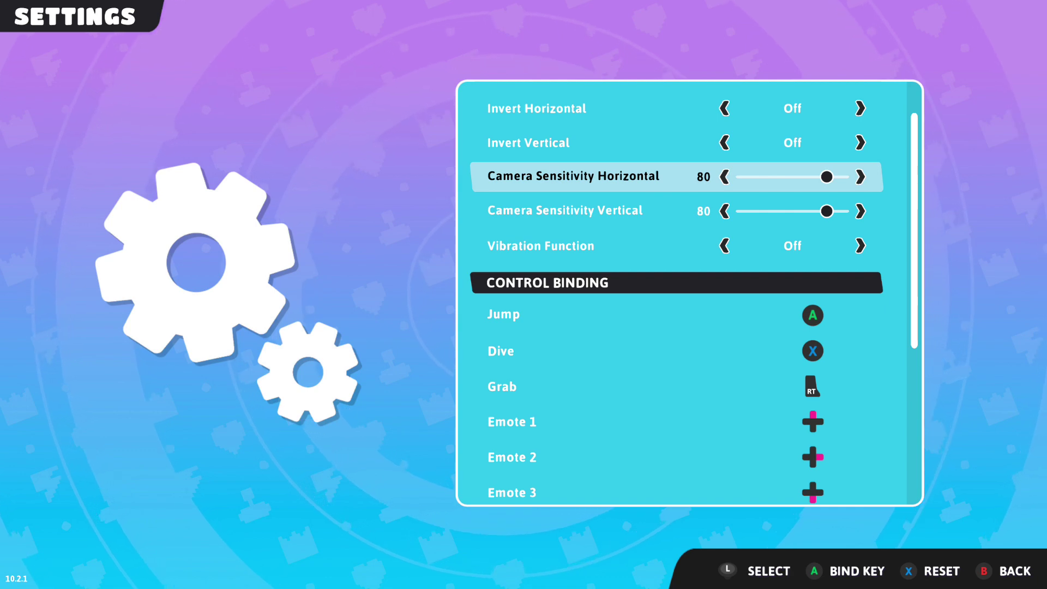
Try lower camera sensitivities: horizontal 55 then 60, and vertical 60.
key(Down)
key(Up)
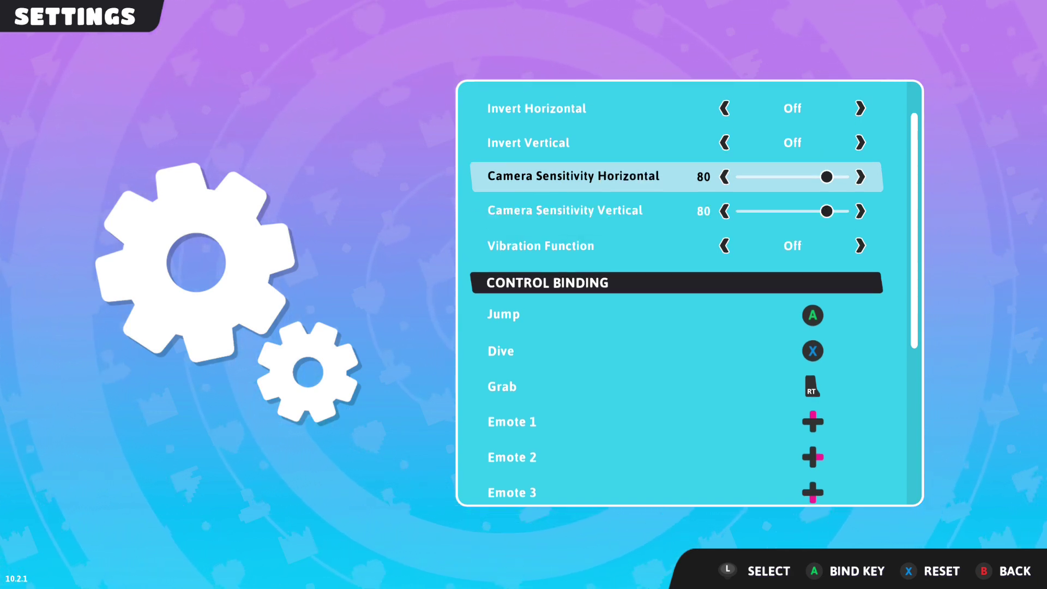
key(Left)
key(Left)
key(Left)
key(Left)
key(Left)
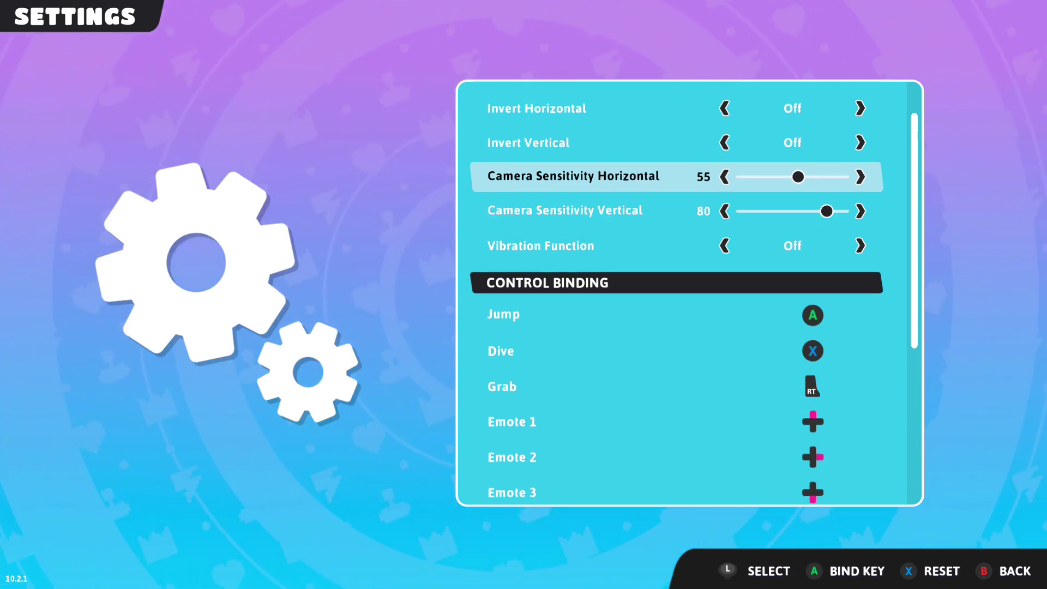
key(Right)
key(Down)
key(Left)
key(Left)
key(Left)
key(Left)
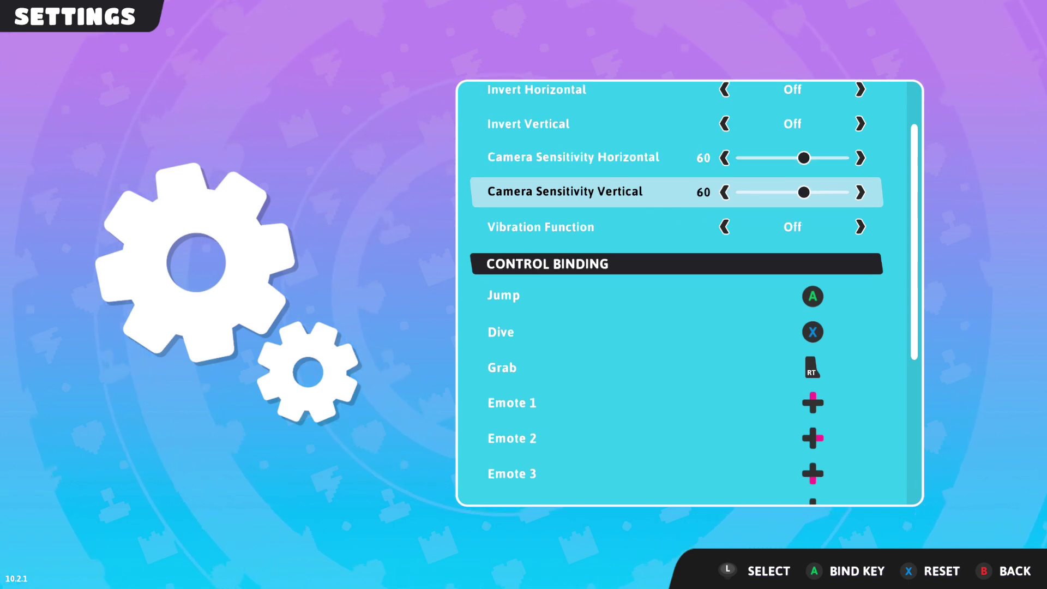
Raise both horizontal and vertical camera sensitivity back to 80.
key(Up)
key(Right)
key(Right)
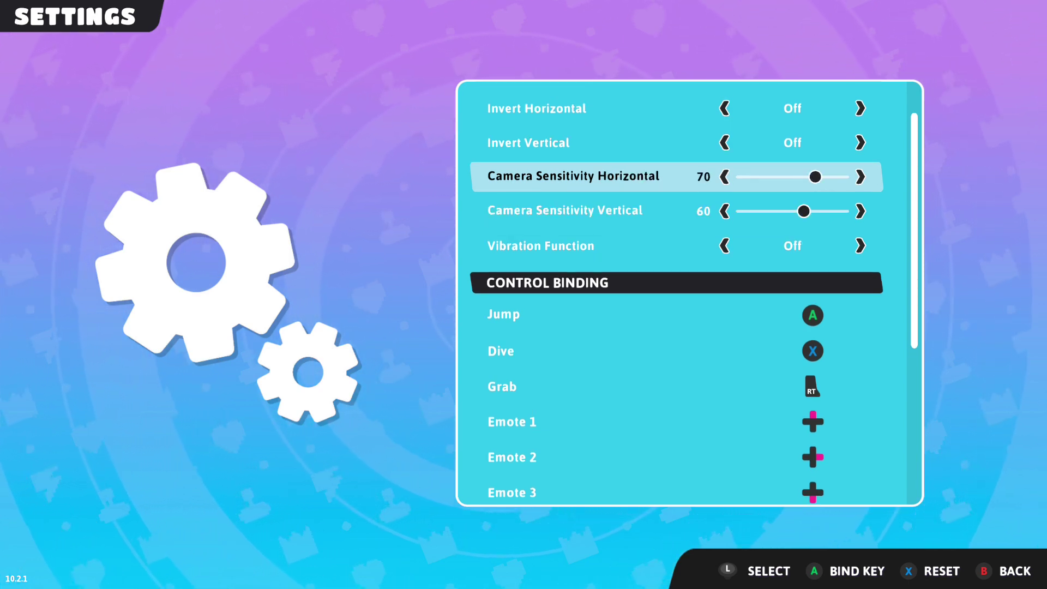
key(Down)
key(Right)
key(Right)
key(Right)
key(Right)
key(Up)
key(Right)
key(Right)
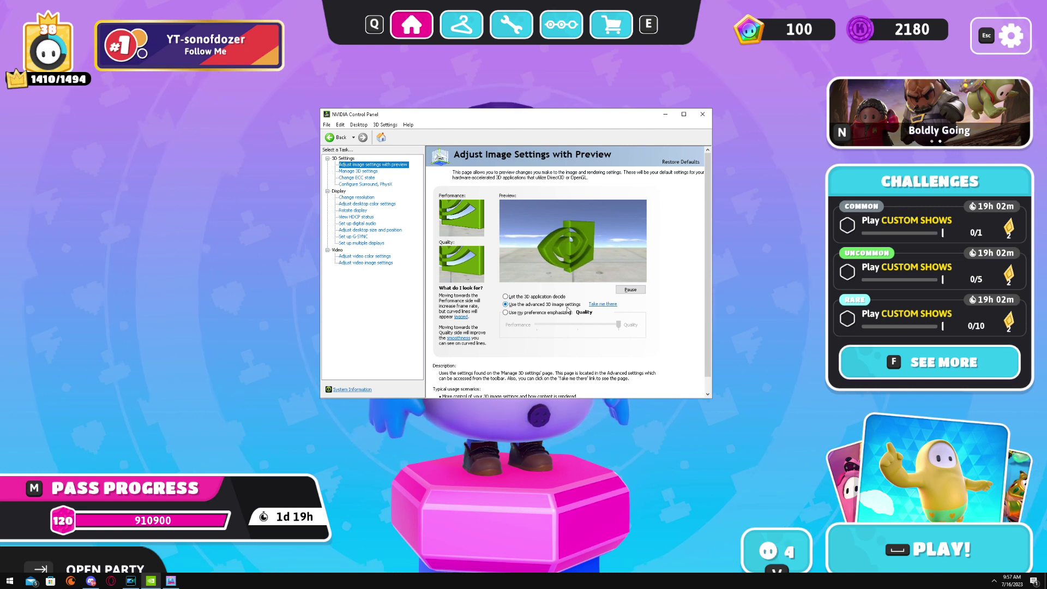
In global Manage 3D settings, keep Low Latency Mode at Ultra.
click(358, 171)
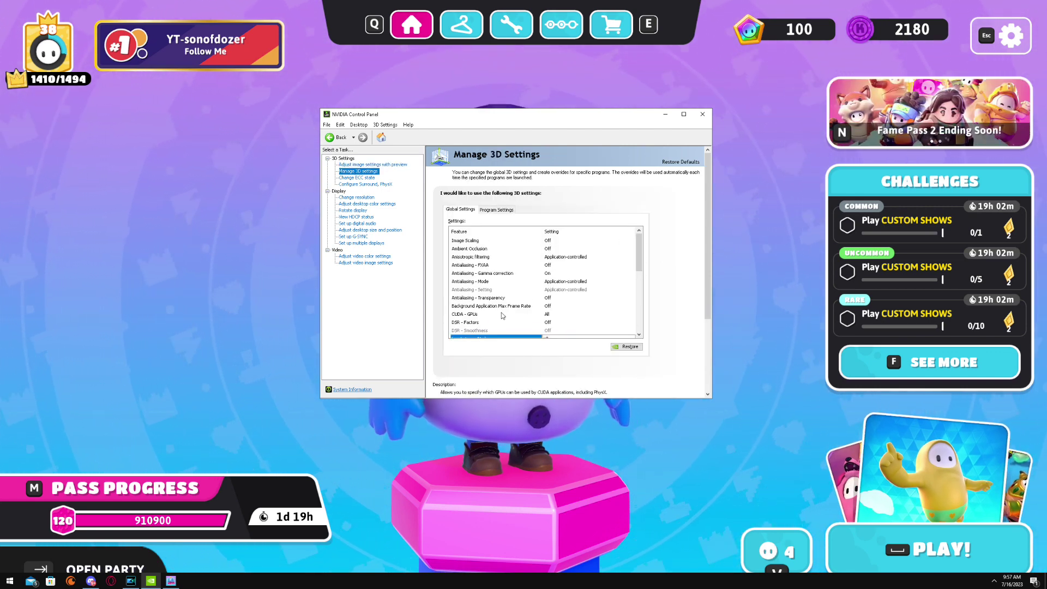
scroll(639, 240, down, 1)
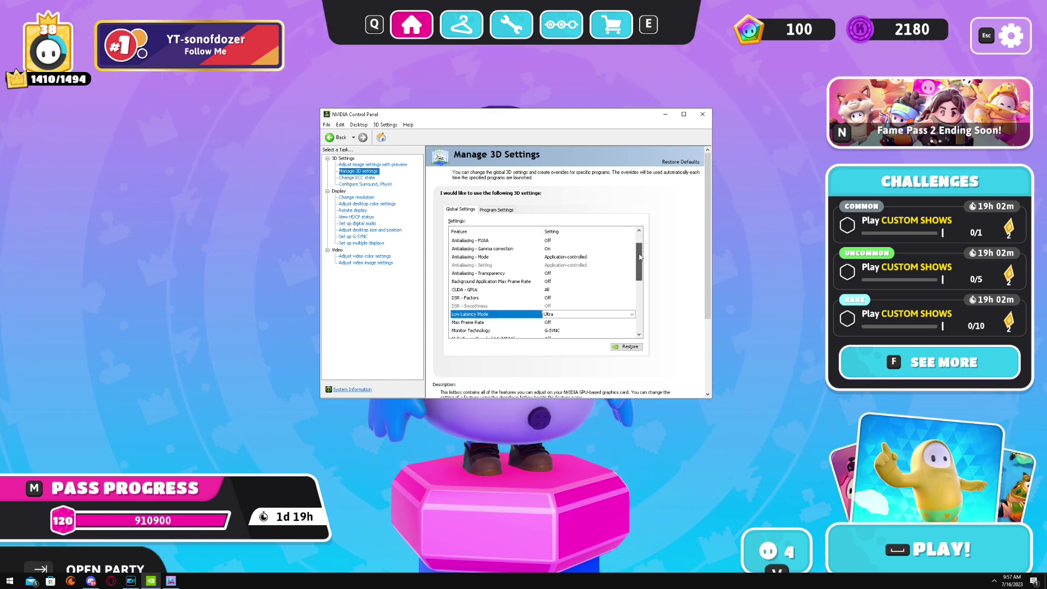
scroll(639, 238, up, 1)
drag(636, 246, 635, 272)
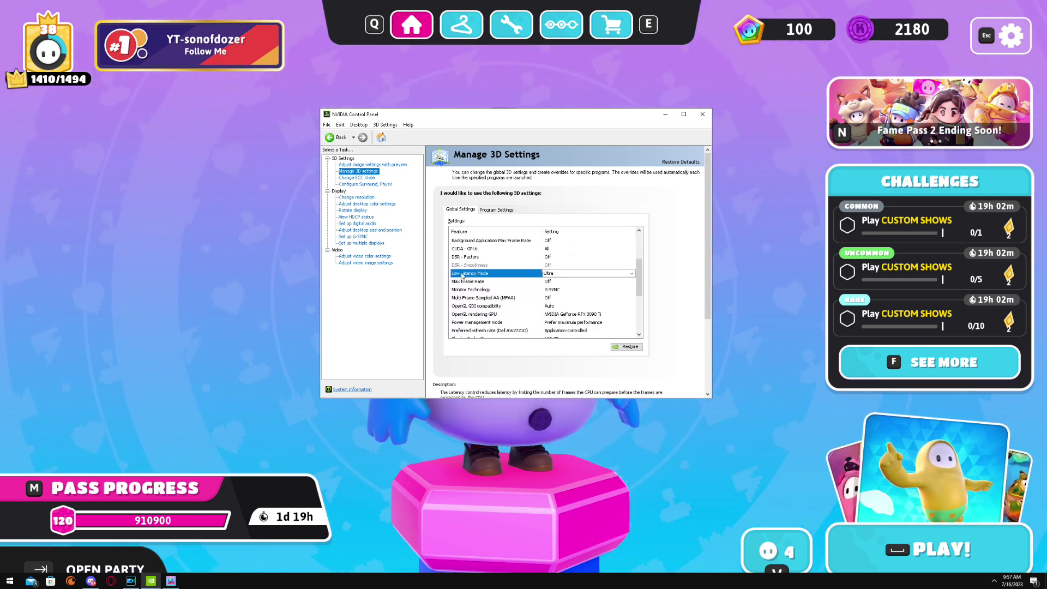
click(561, 278)
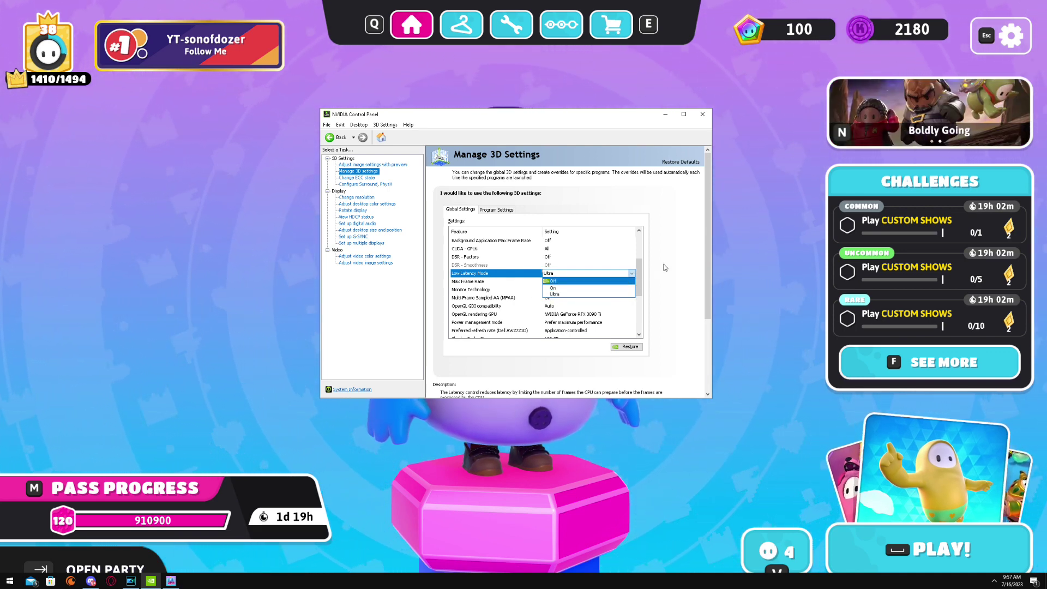
click(631, 273)
Keep the RTX 3090 Ti as the OpenGL rendering GPU, then go to Change resolution.
scroll(503, 265, down, 2)
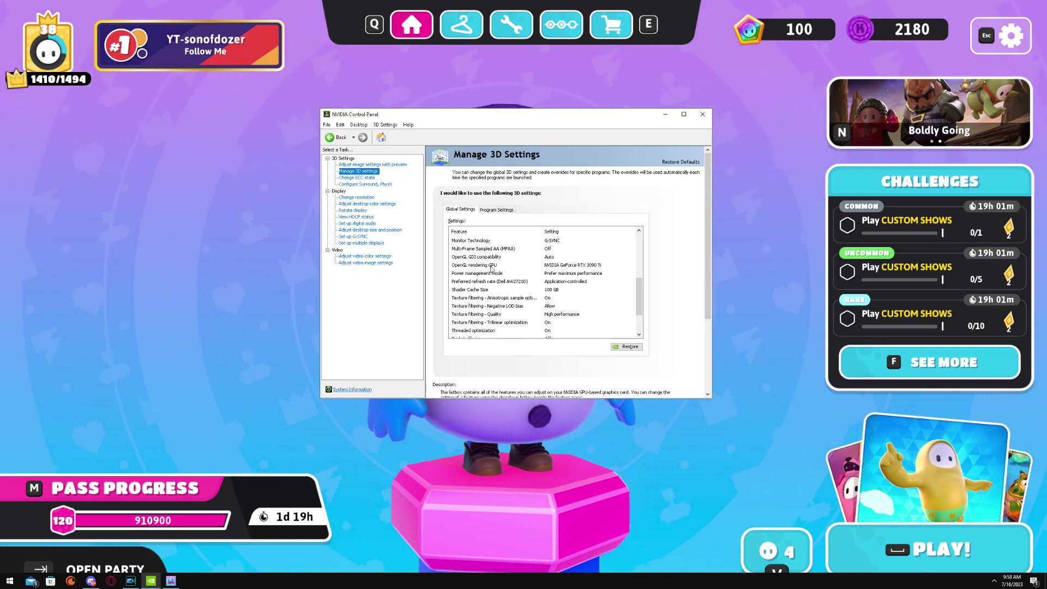
click(598, 267)
click(678, 284)
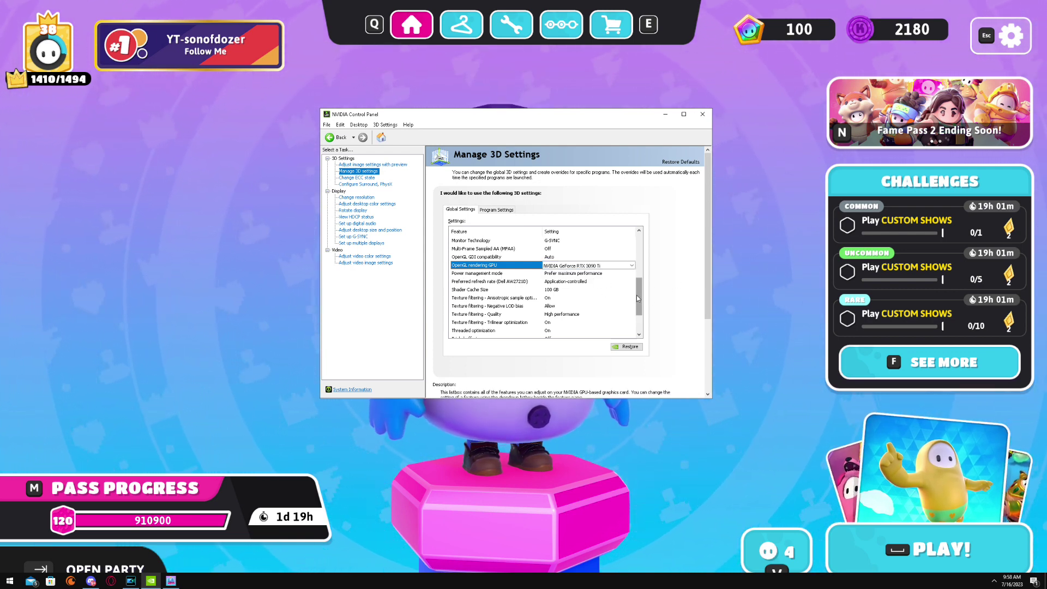
scroll(639, 296, down, 2)
mouse_move(465, 315)
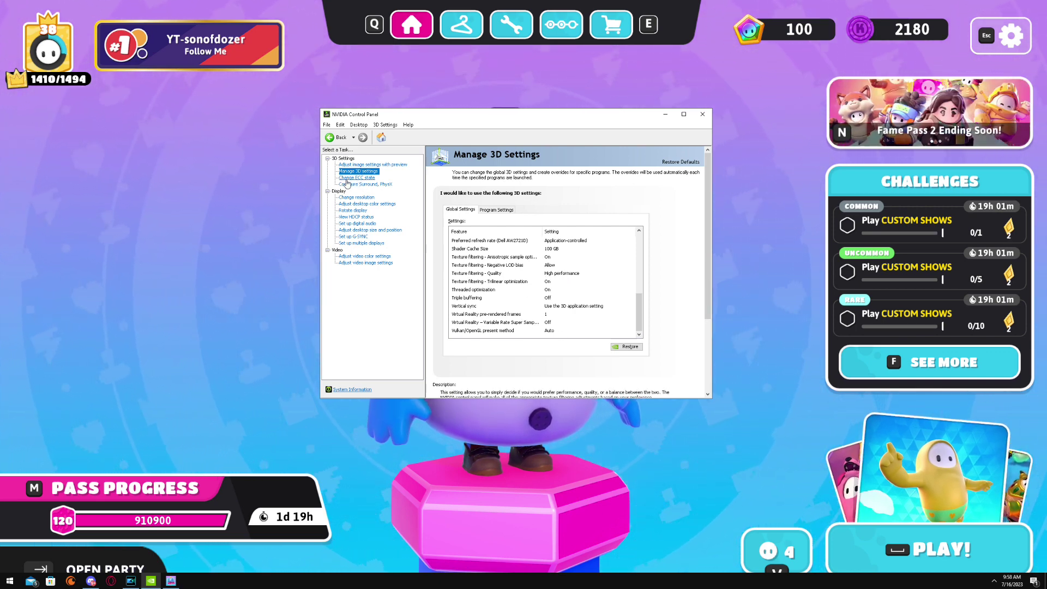
click(355, 198)
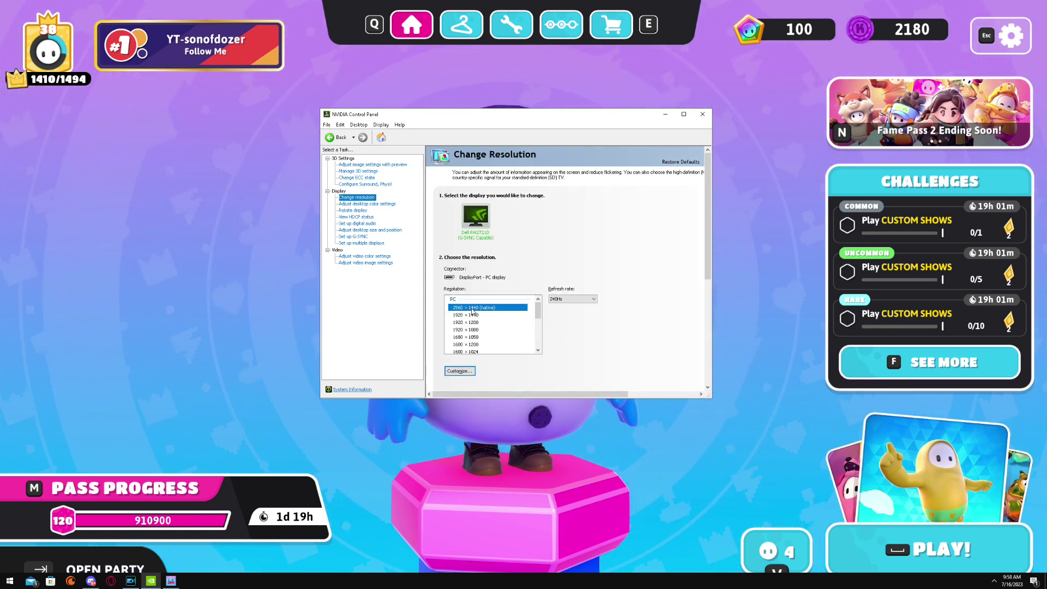
Confirm the 2560 × 1440 display's refresh rate stays at 240Hz.
click(574, 299)
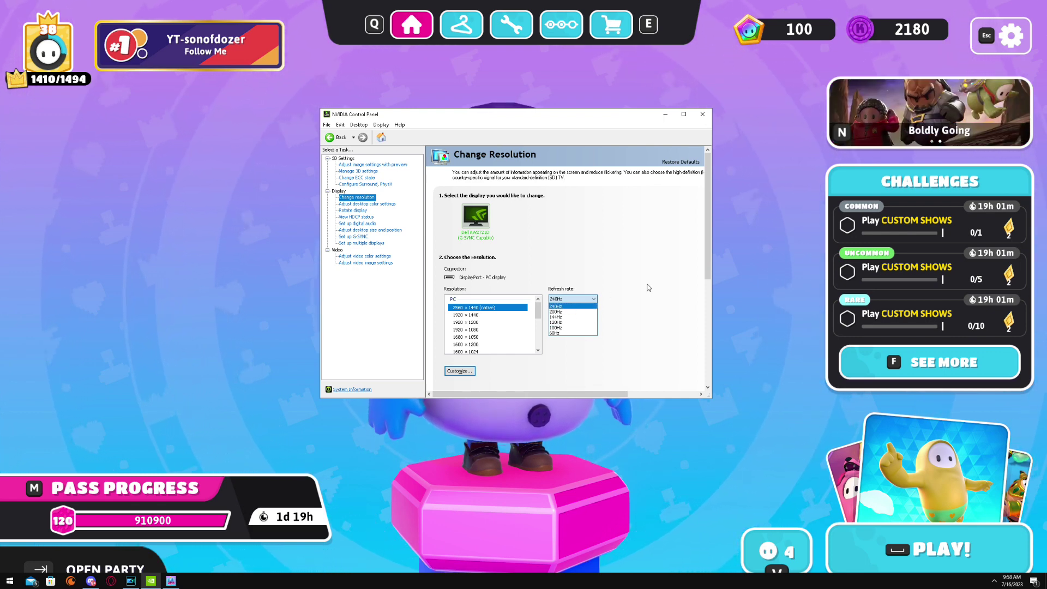
click(295, 230)
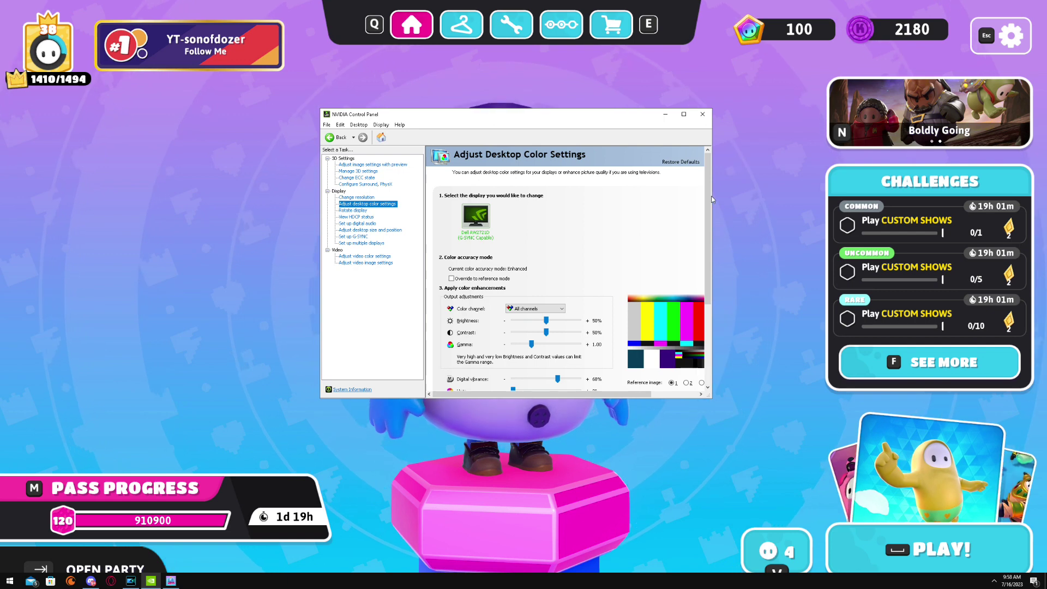
Compare a lower digital vibrance, then set it to 68% and apply.
scroll(705, 204, down, 5)
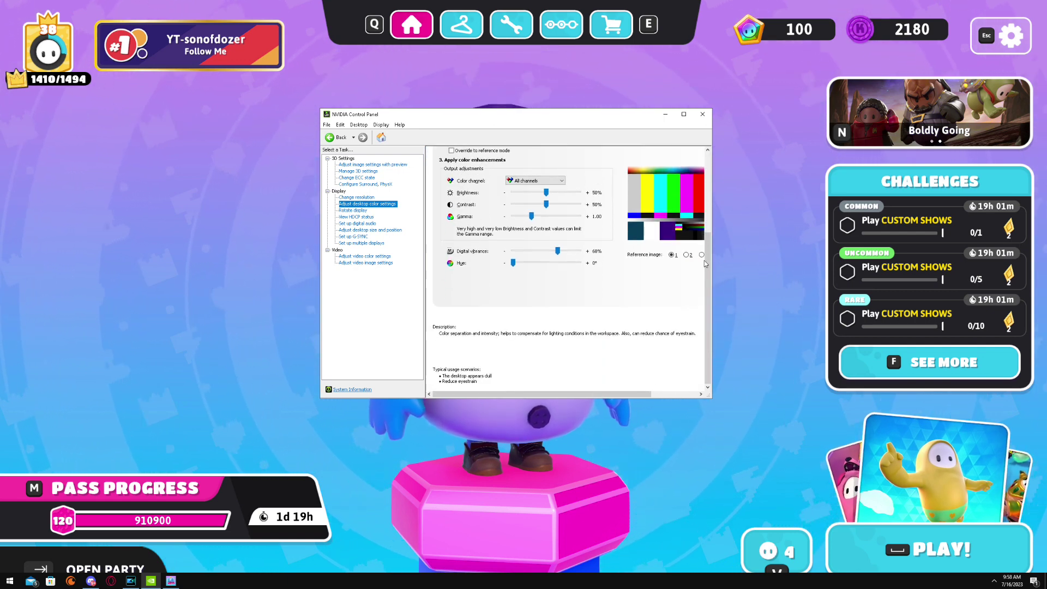
drag(704, 260, 709, 199)
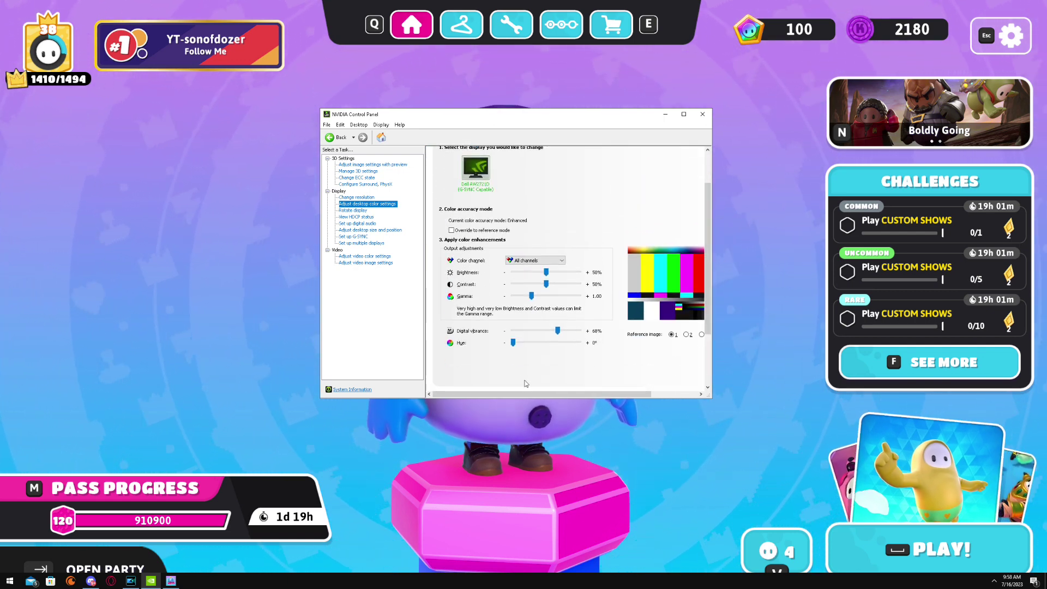
click(557, 331)
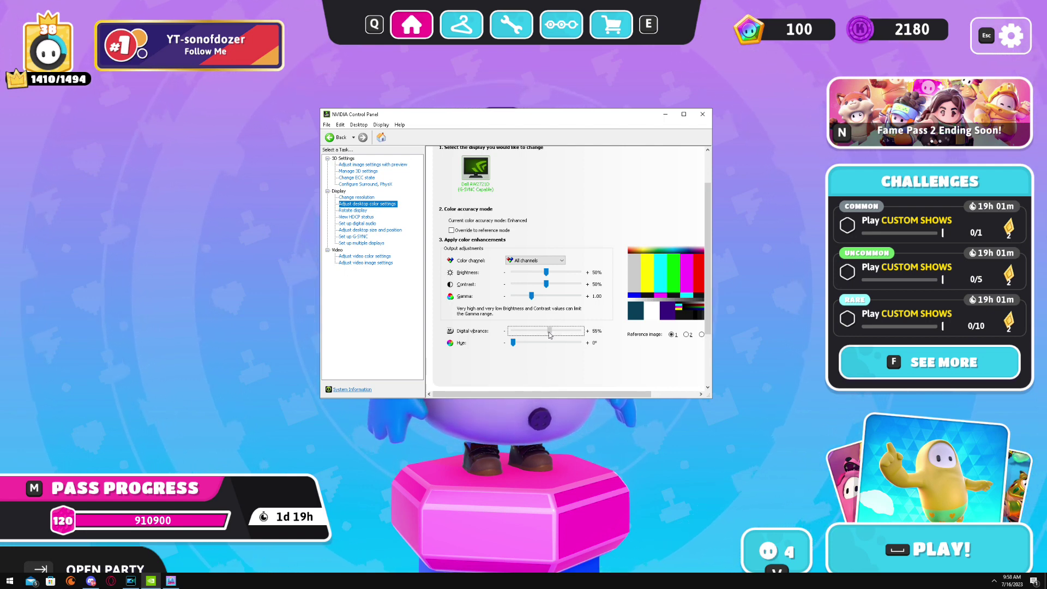
drag(547, 335, 547, 336)
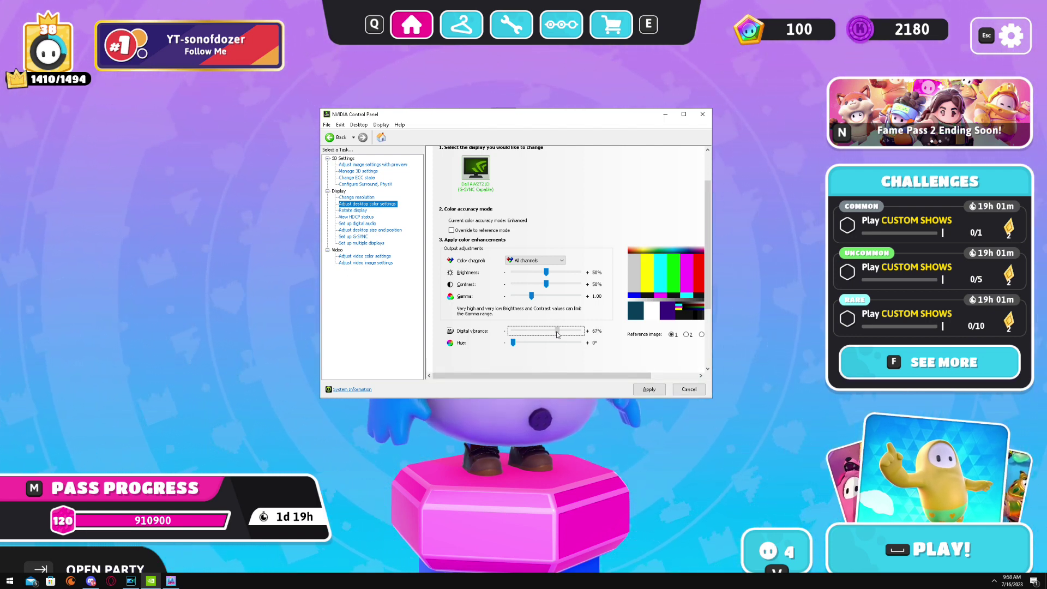
drag(558, 335, 558, 334)
click(650, 390)
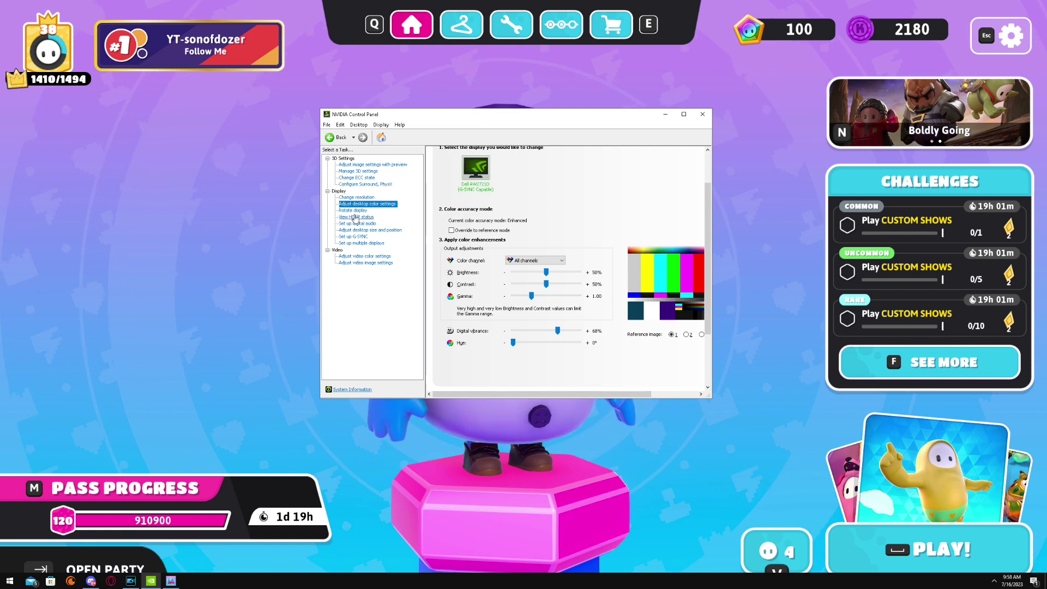
On Adjust video color settings, use the NVIDIA settings and open the Full (0-255) dynamic range choices.
key(Down)
key(Down)
key(Down)
key(Down)
key(Down)
key(Down)
key(Down)
key(Down)
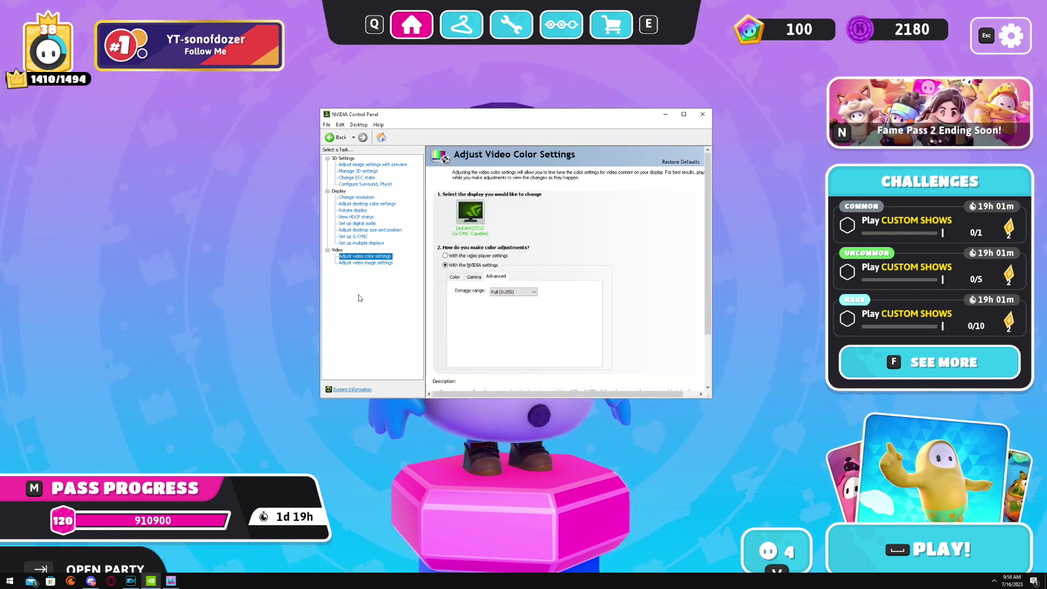
click(368, 260)
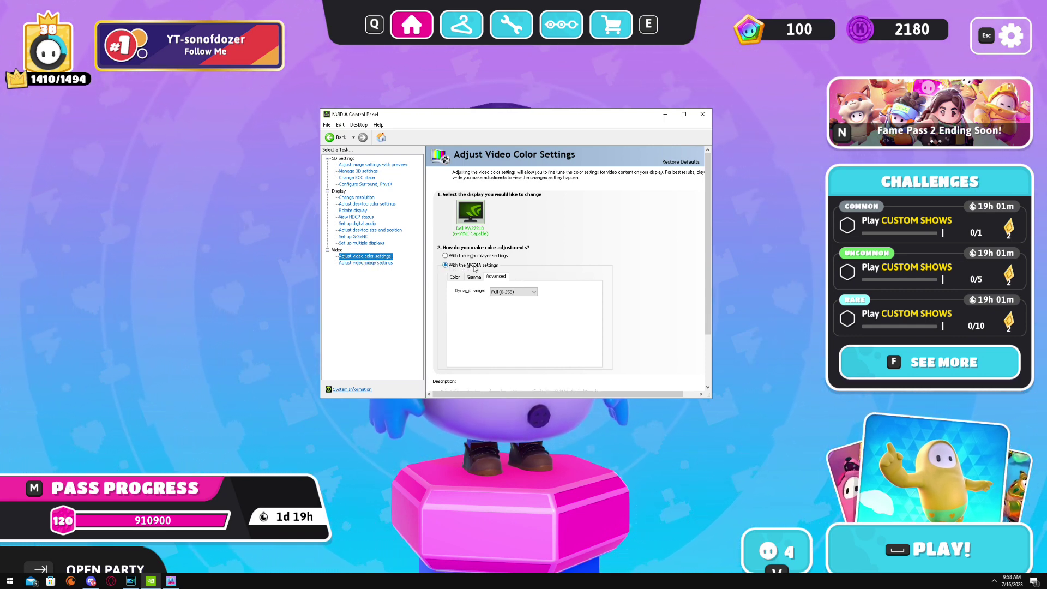
click(455, 276)
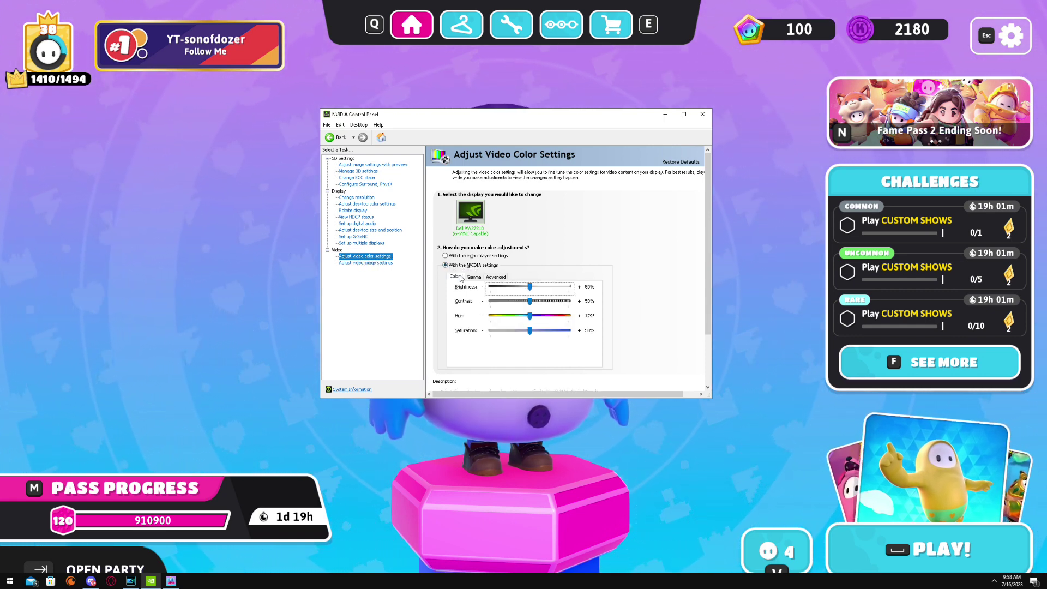
click(495, 277)
click(504, 293)
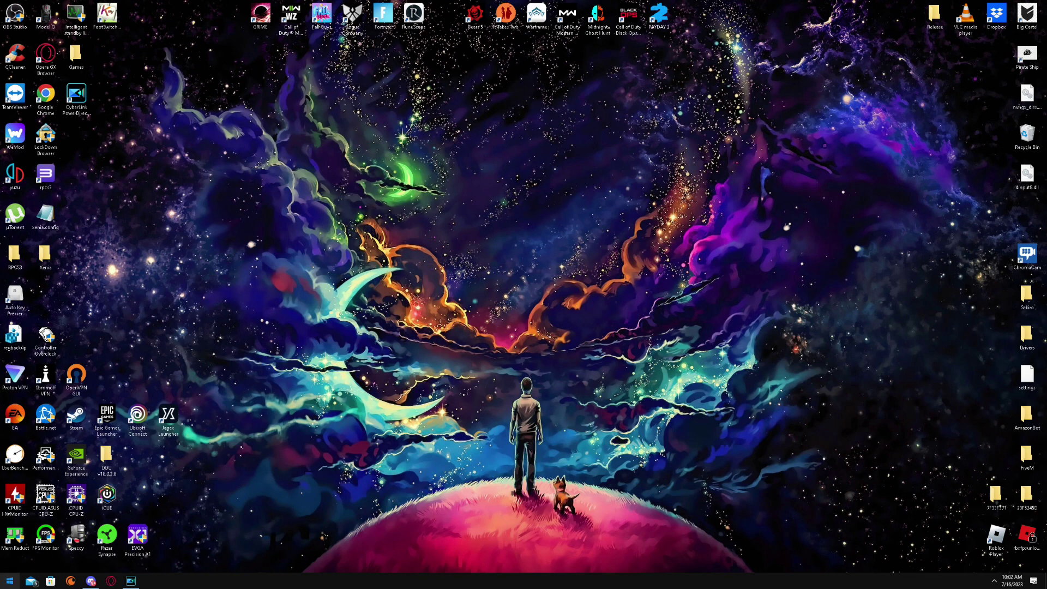
Search 'adjust' and confirm Visual Effects set to Adjust for best performance.
key(super)
key(super)
key(super)
text(adjust)
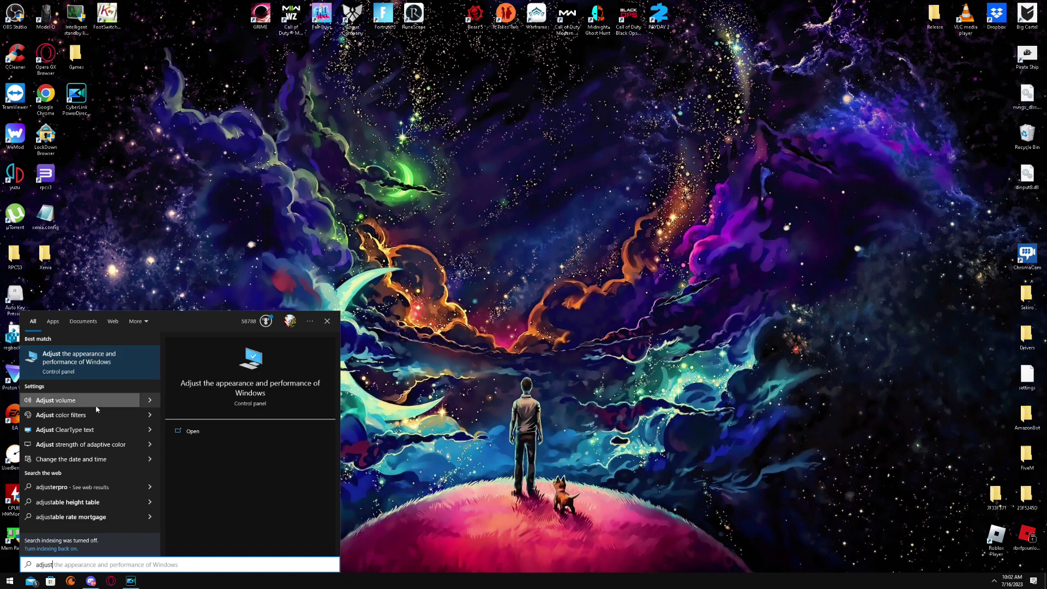
click(86, 364)
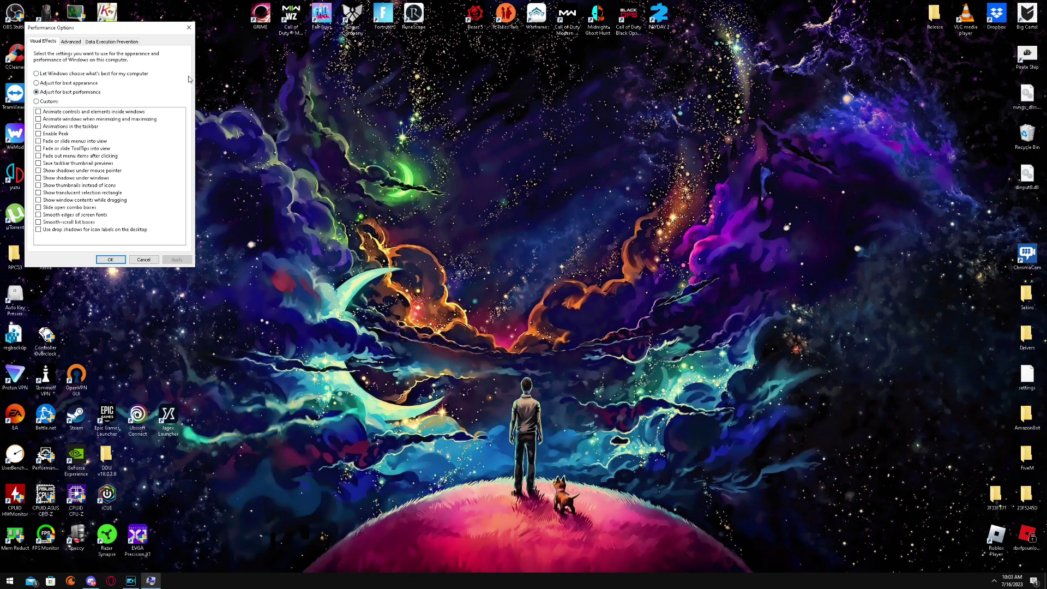
click(110, 259)
key(super)
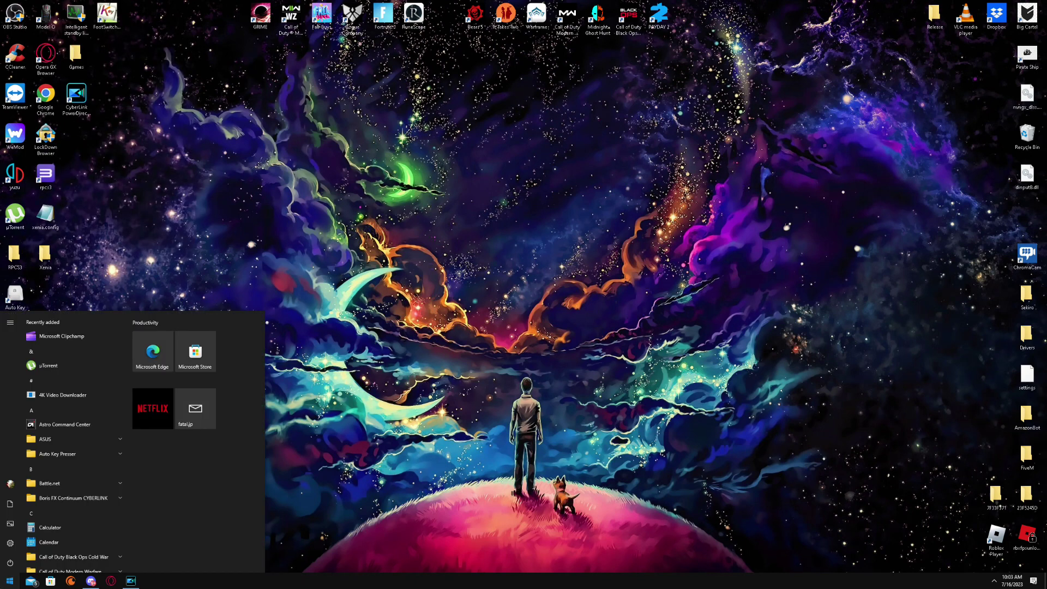
Search 'display' and confirm 240 Hertz on the display adapter's Monitor tab.
text(display)
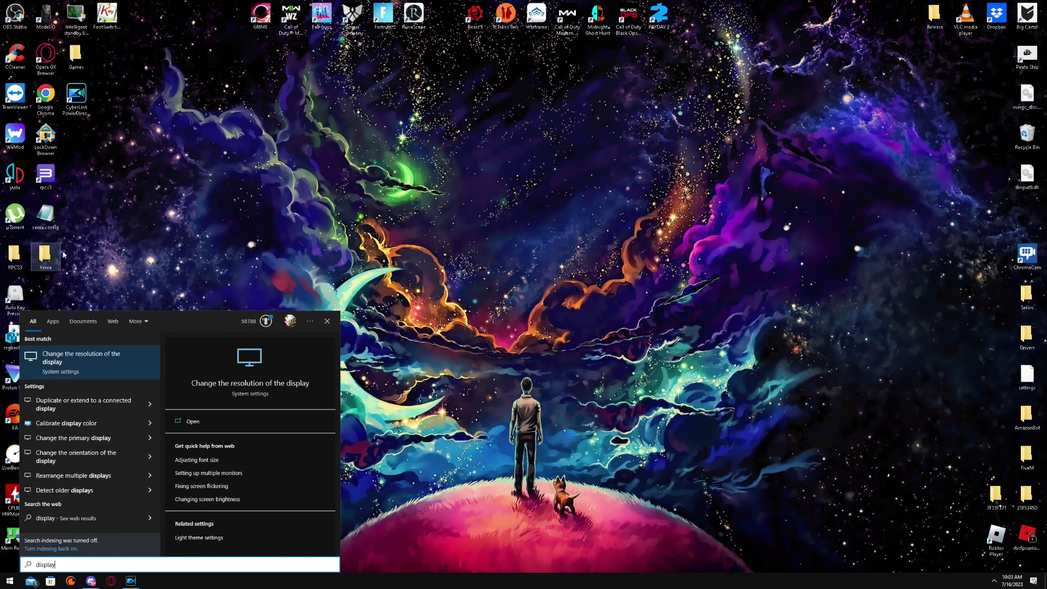
click(120, 362)
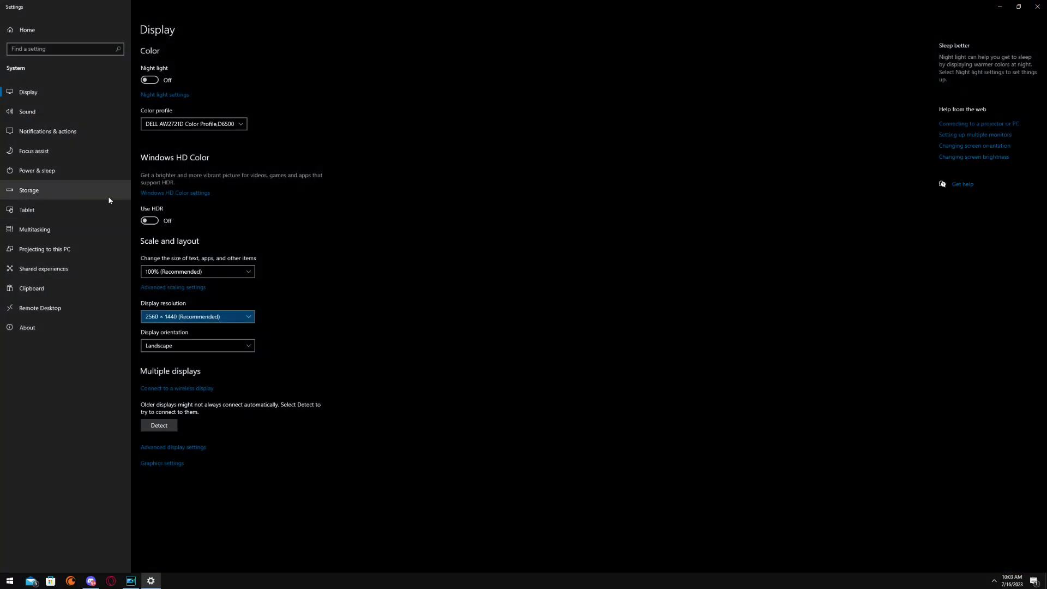
click(157, 448)
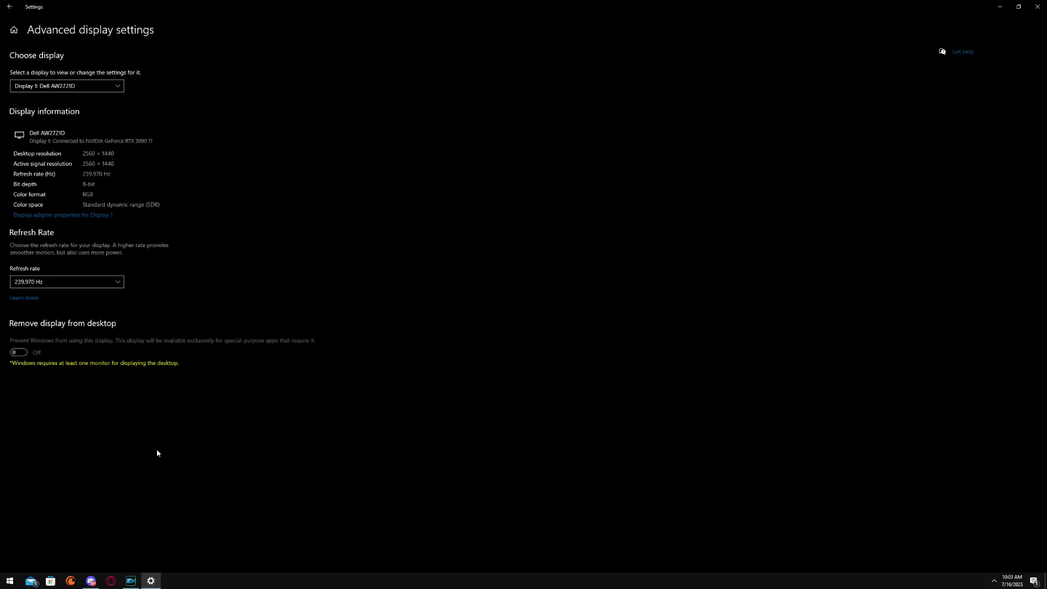
click(75, 215)
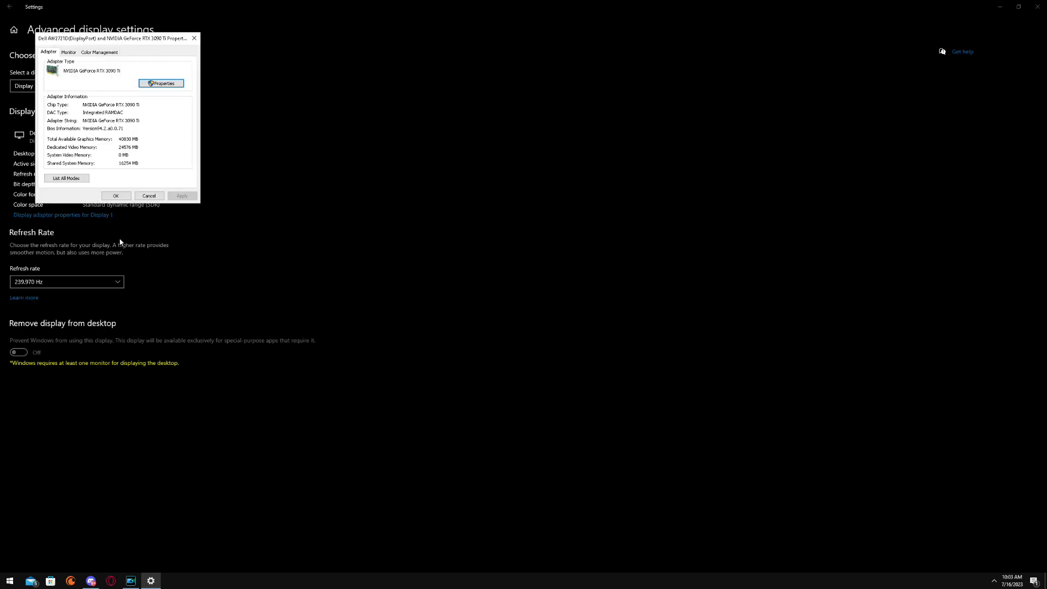
click(68, 53)
click(117, 119)
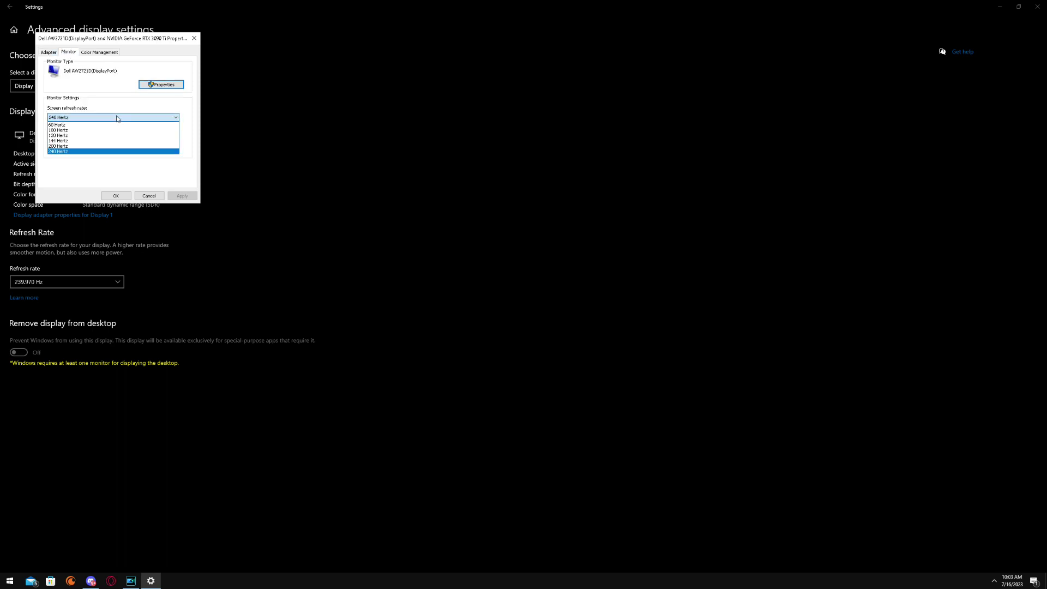
click(116, 118)
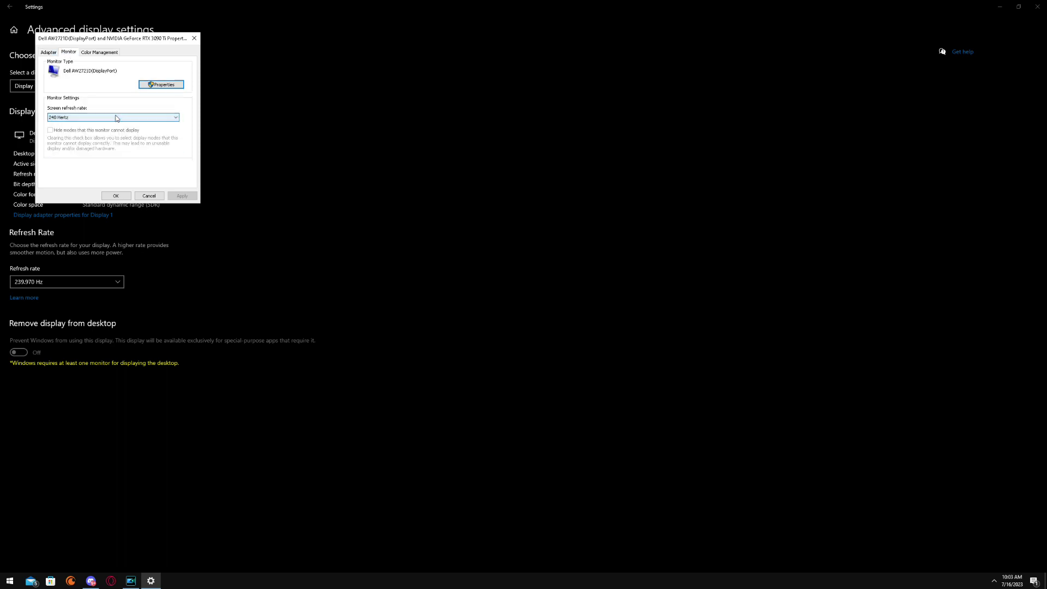
click(112, 119)
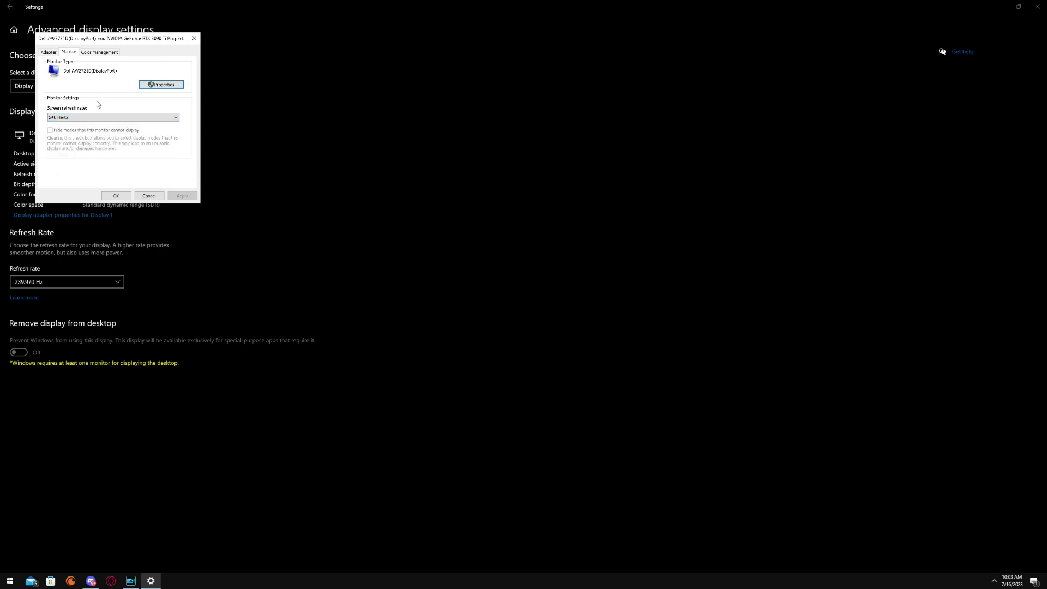
click(121, 196)
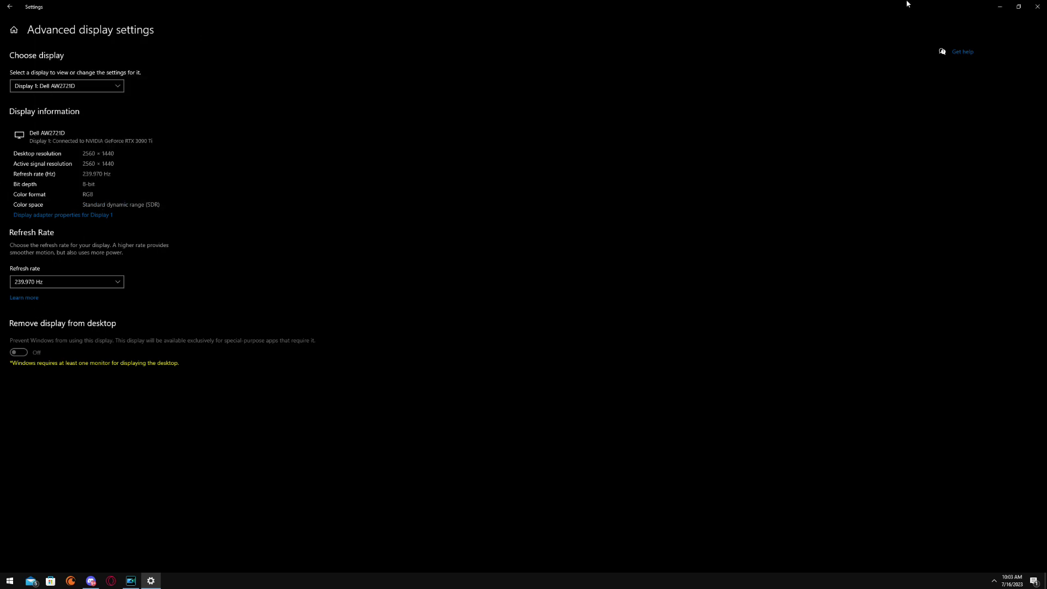
click(1037, 7)
Search 'grap' and verify hardware-accelerated GPU scheduling is On in Graphics settings.
key(super)
text(graphics)
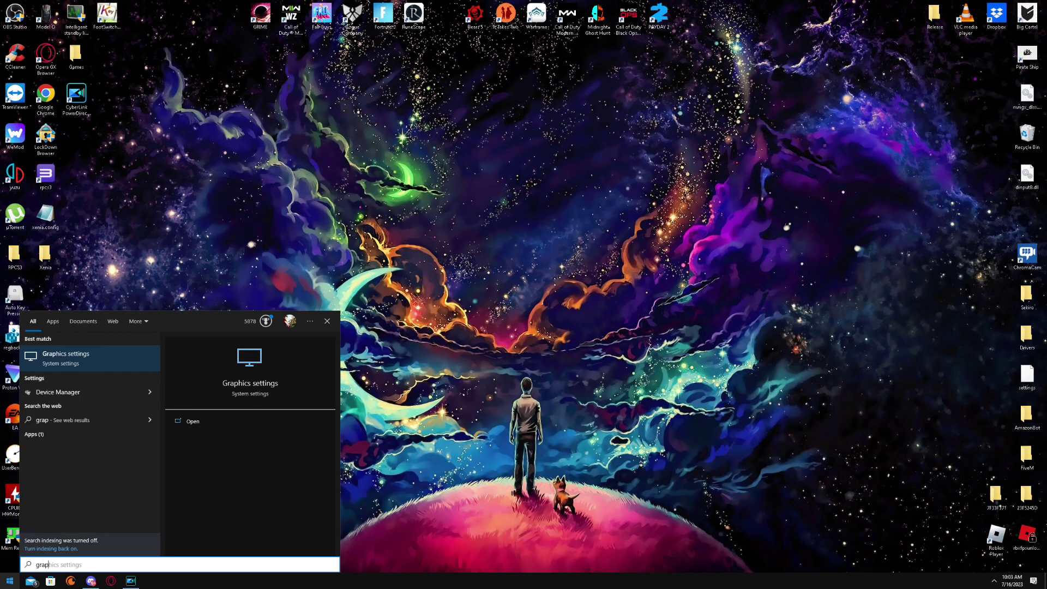
click(79, 363)
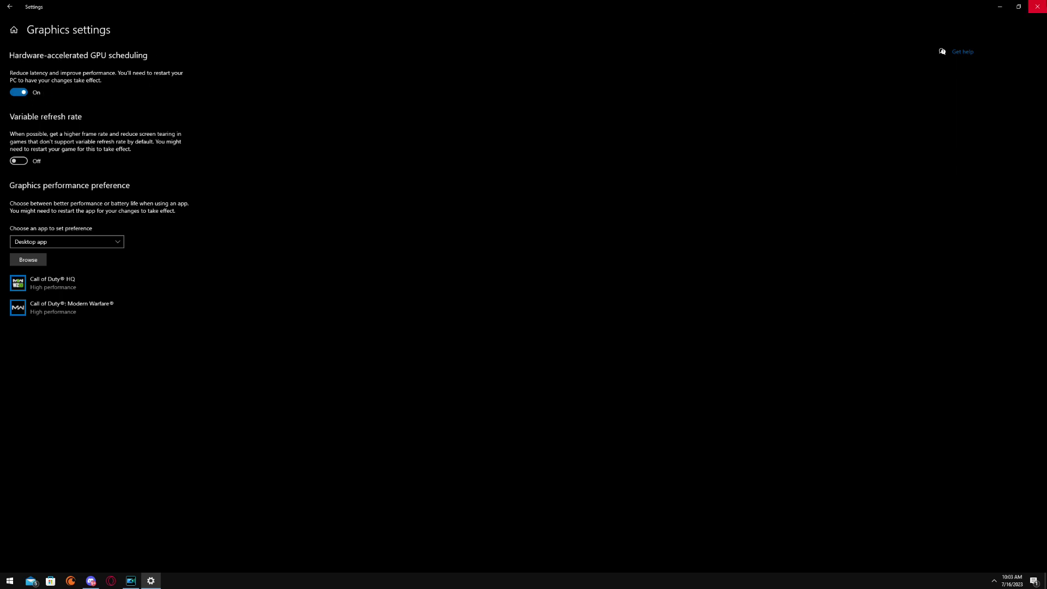
click(1037, 6)
Search 'game mode' and verify Game Mode is On.
key(super)
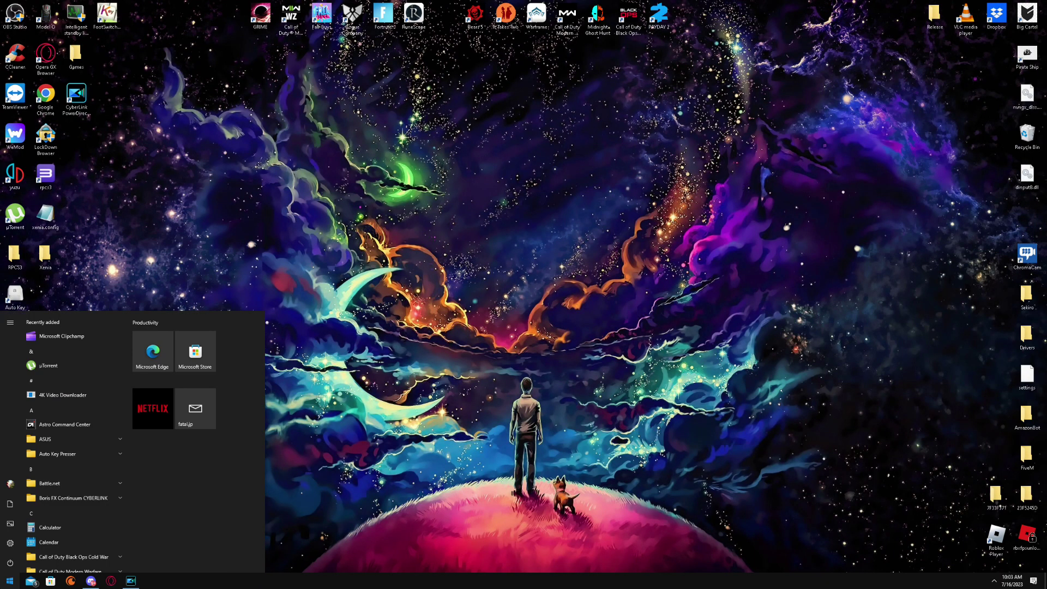
text(game mode)
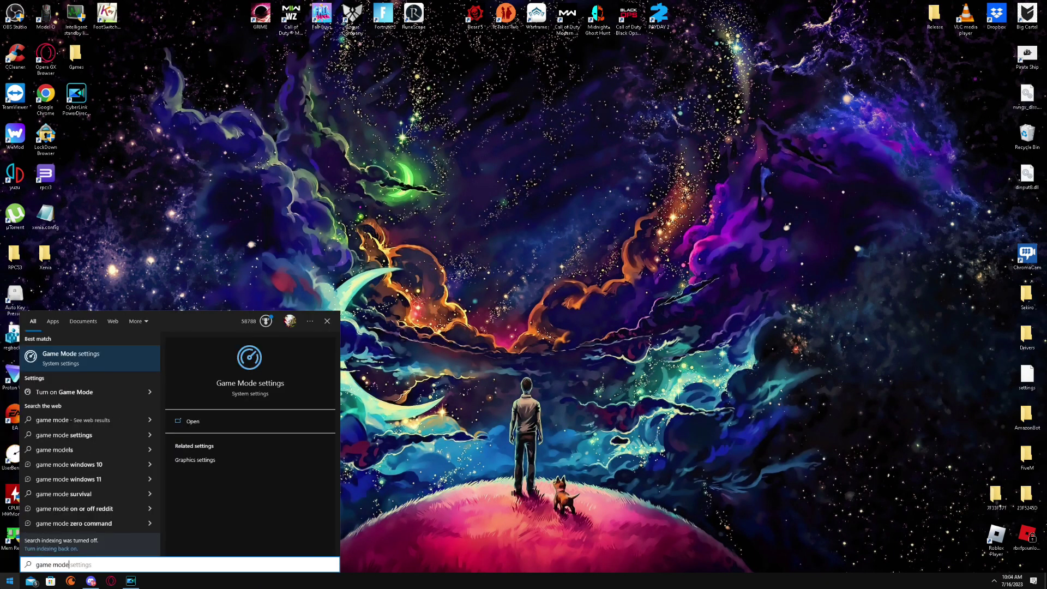
click(90, 363)
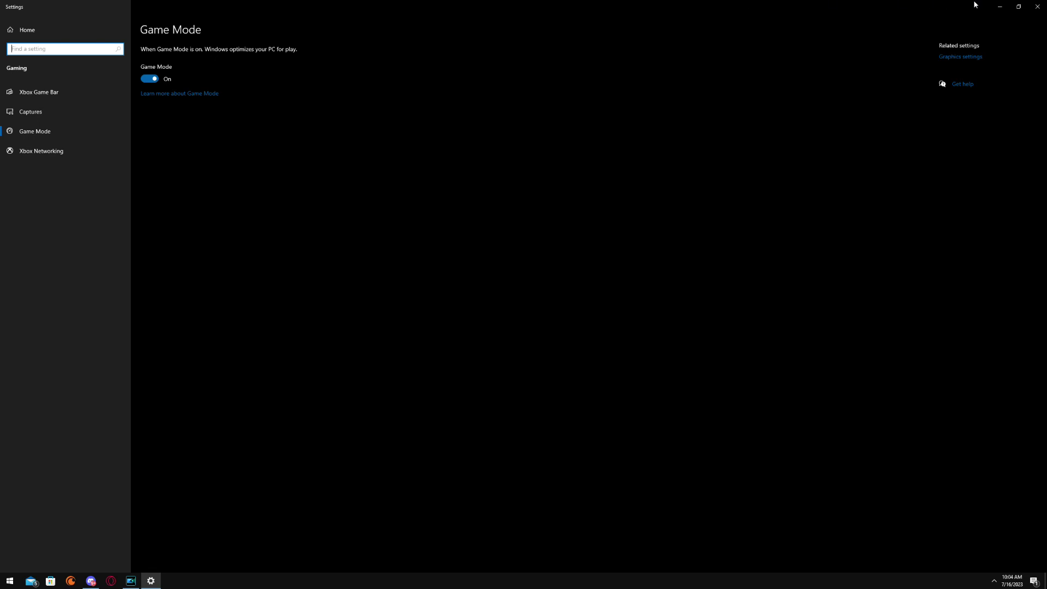
click(1038, 7)
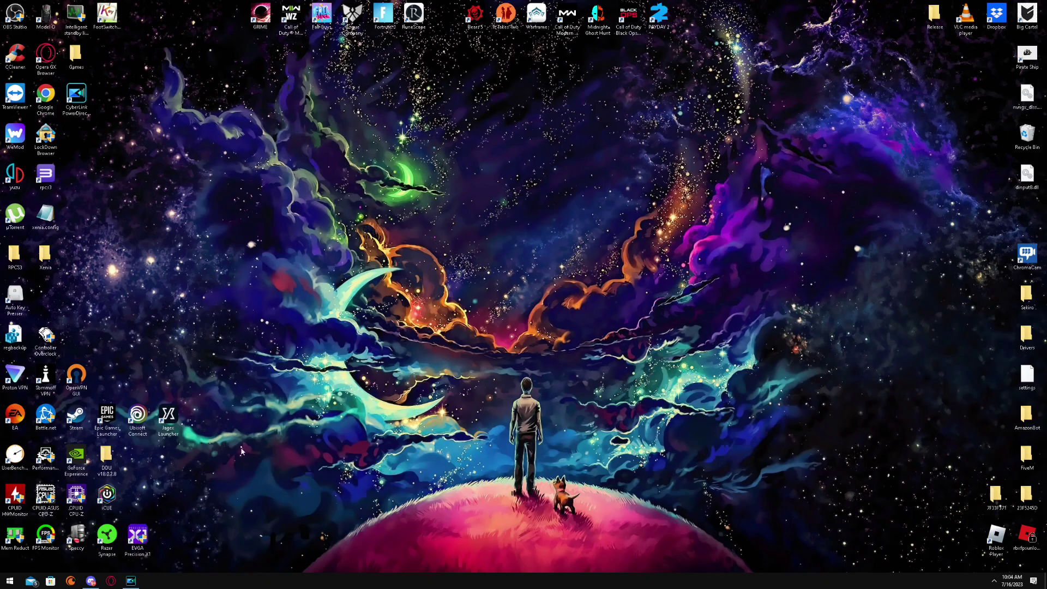
Search 'background' and check every app's background permission is Off.
key(super)
text(backg)
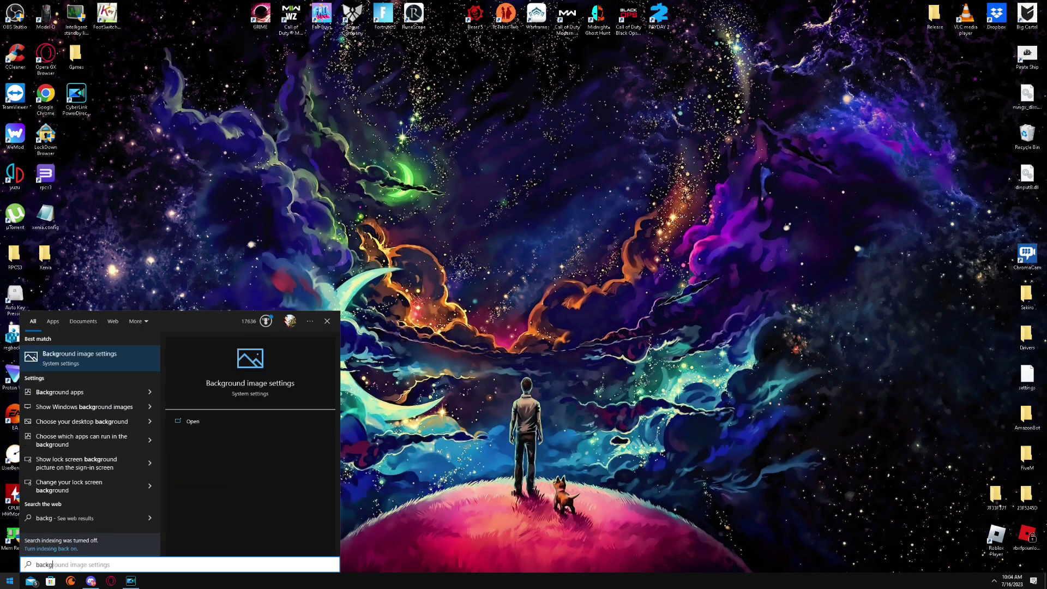
text(round)
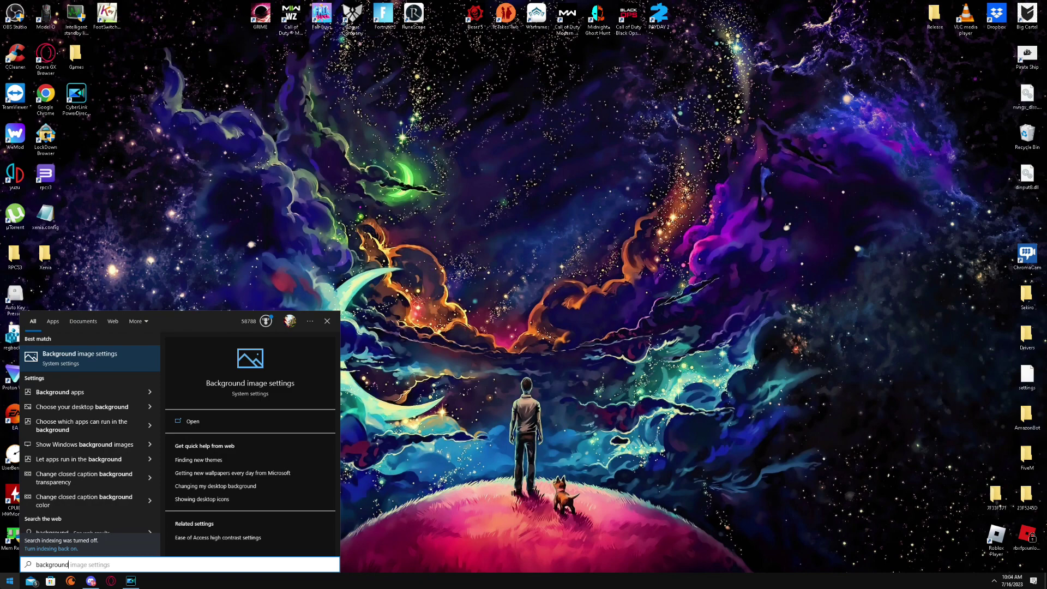
click(71, 393)
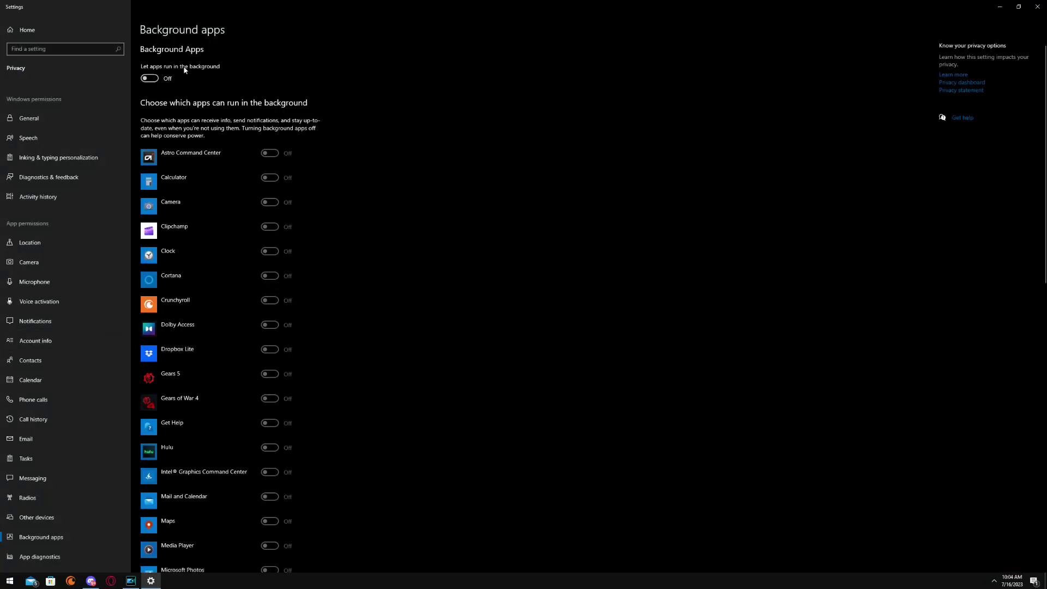
scroll(218, 204, down, 10)
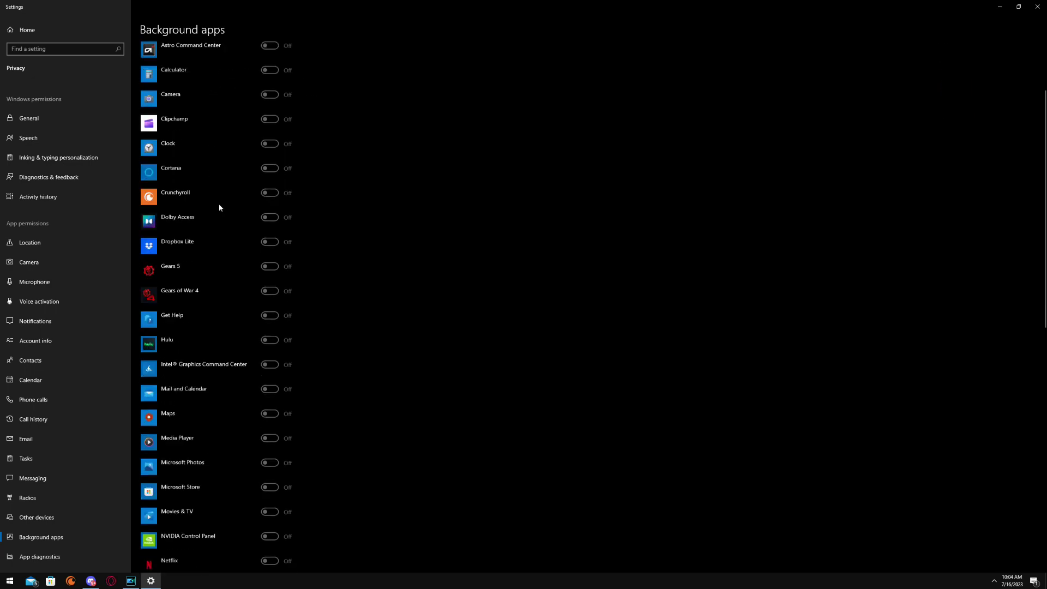
scroll(228, 208, up, 8)
scroll(229, 212, up, 2)
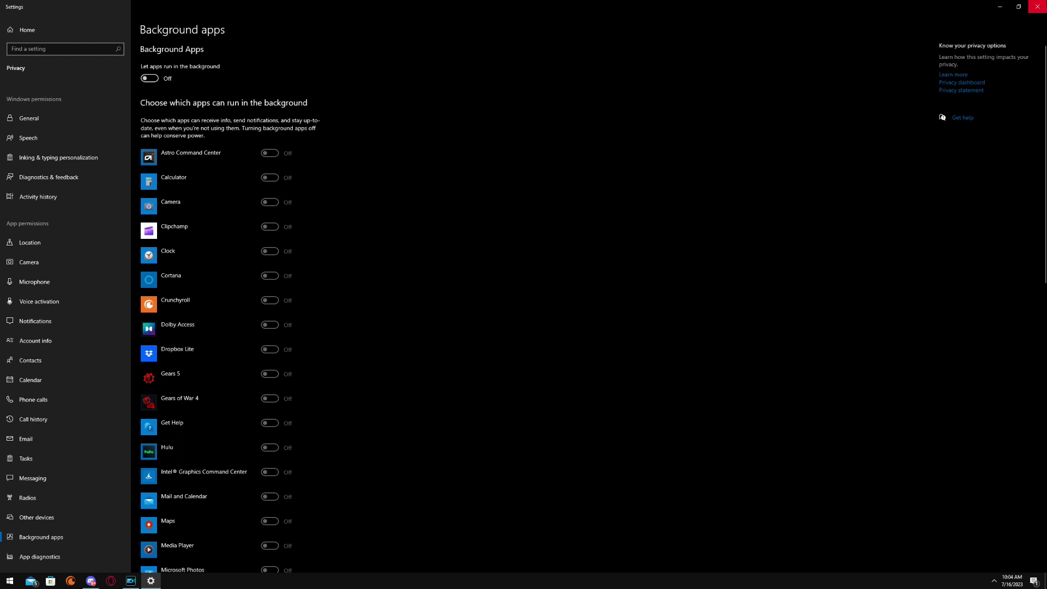
click(1037, 6)
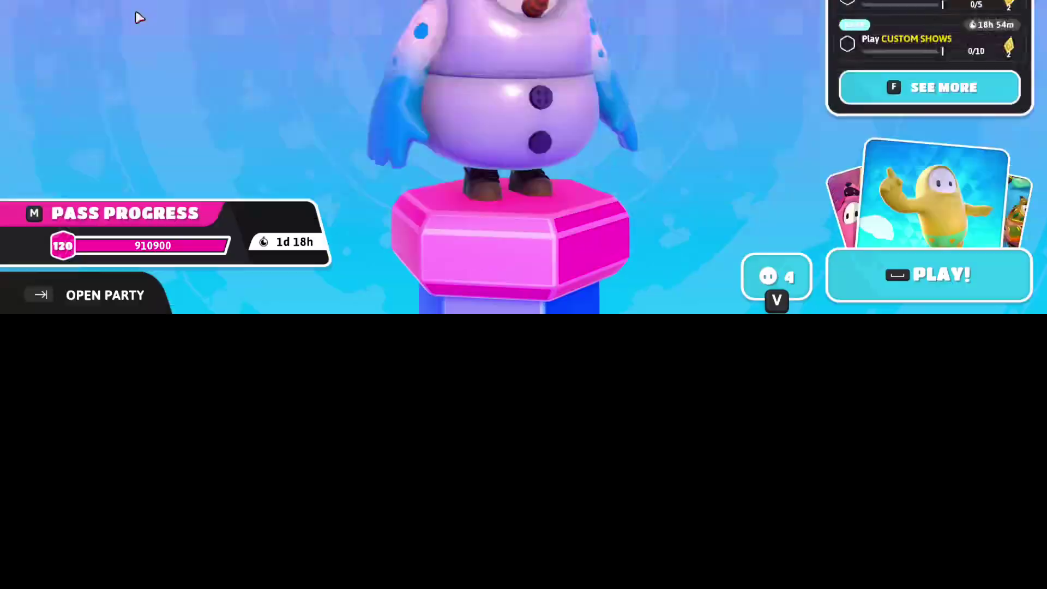